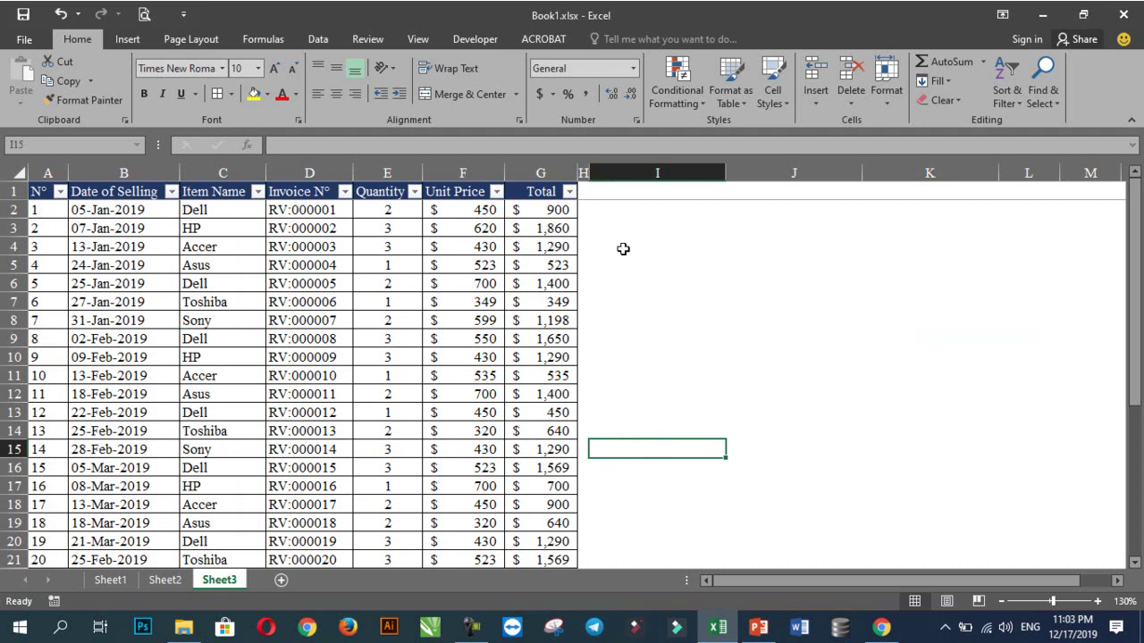
- Enter the headers Month in cell I1 and Sum Amount in cell J1
click(677, 194)
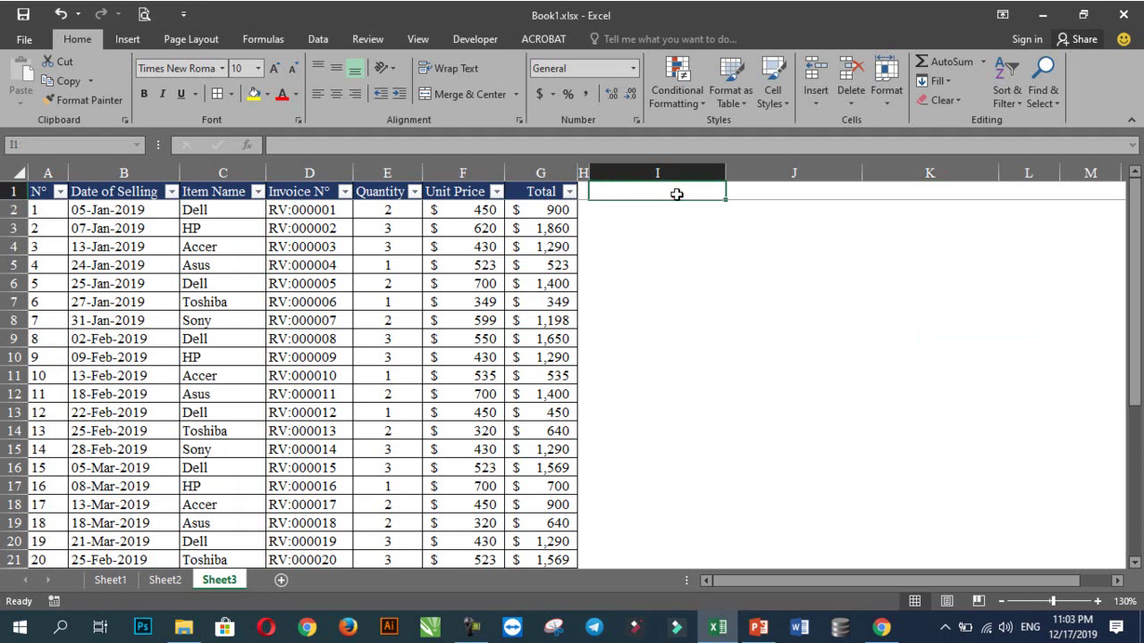
text(Mo)
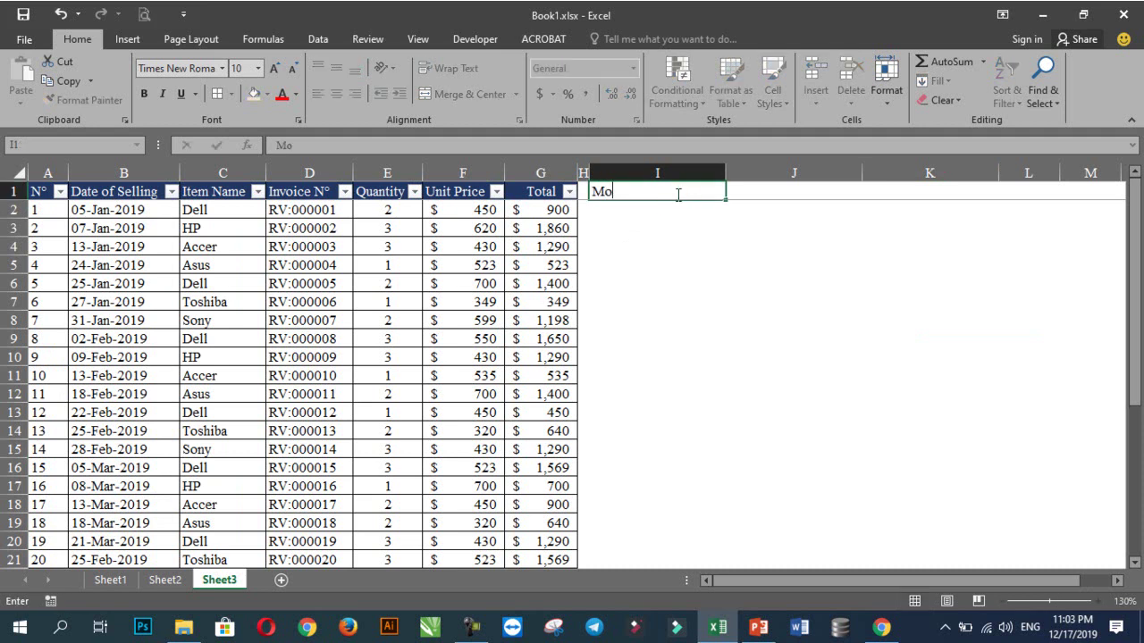
text(nth)
key(Tab)
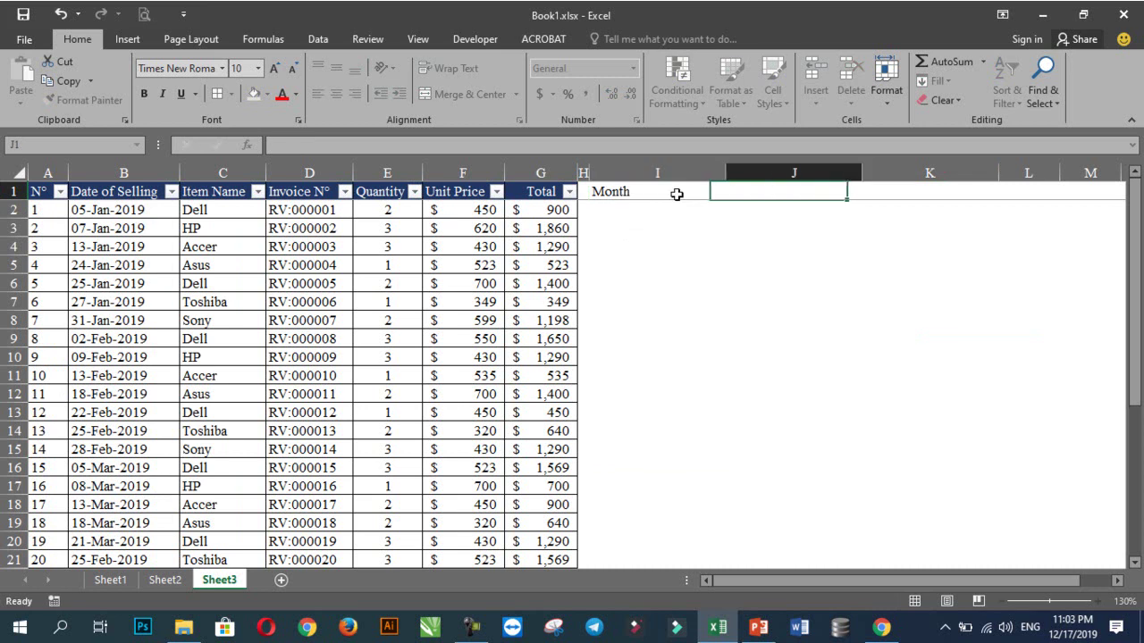
text(Sum A)
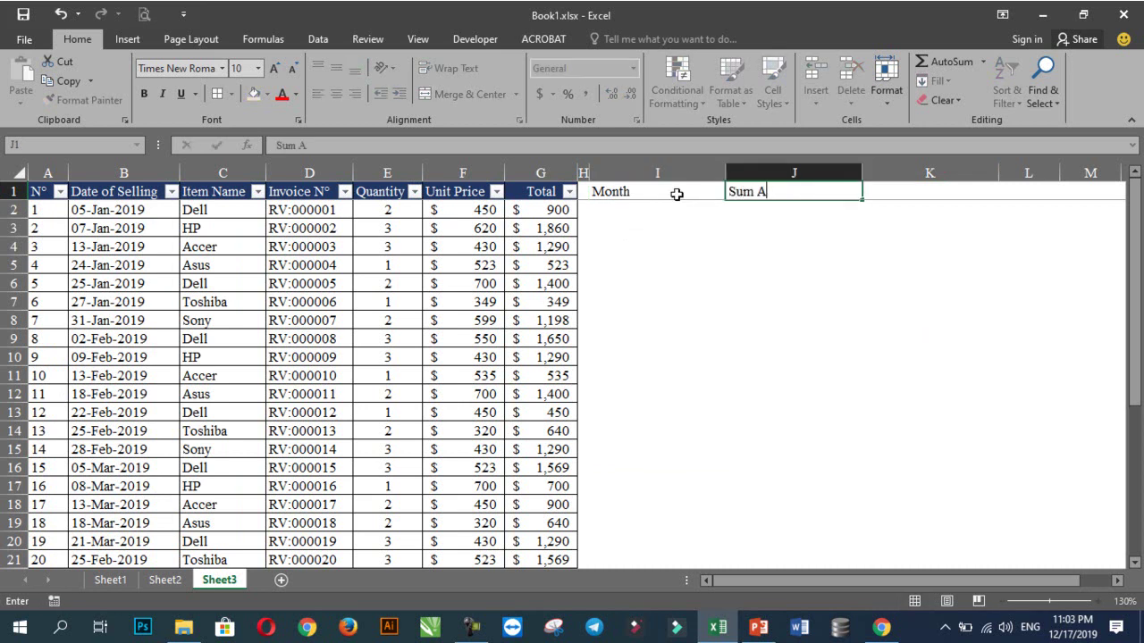
text(mount)
key(Return)
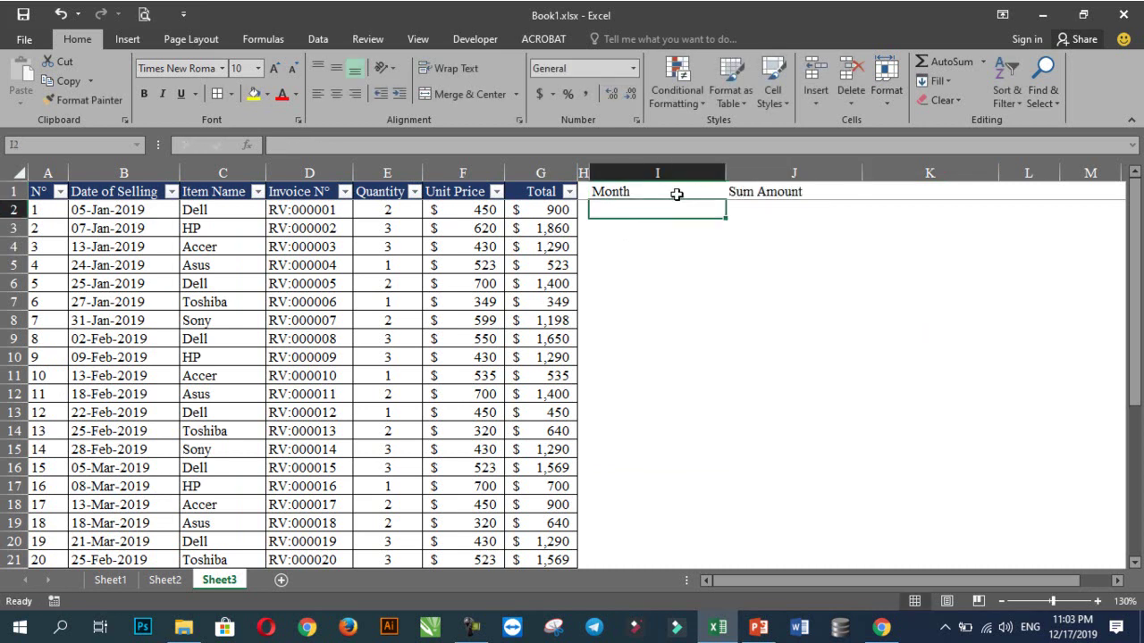
- List the months Jan, Feb, Mar and Apr in cells I2 to I5 under the Month header
text(Jan)
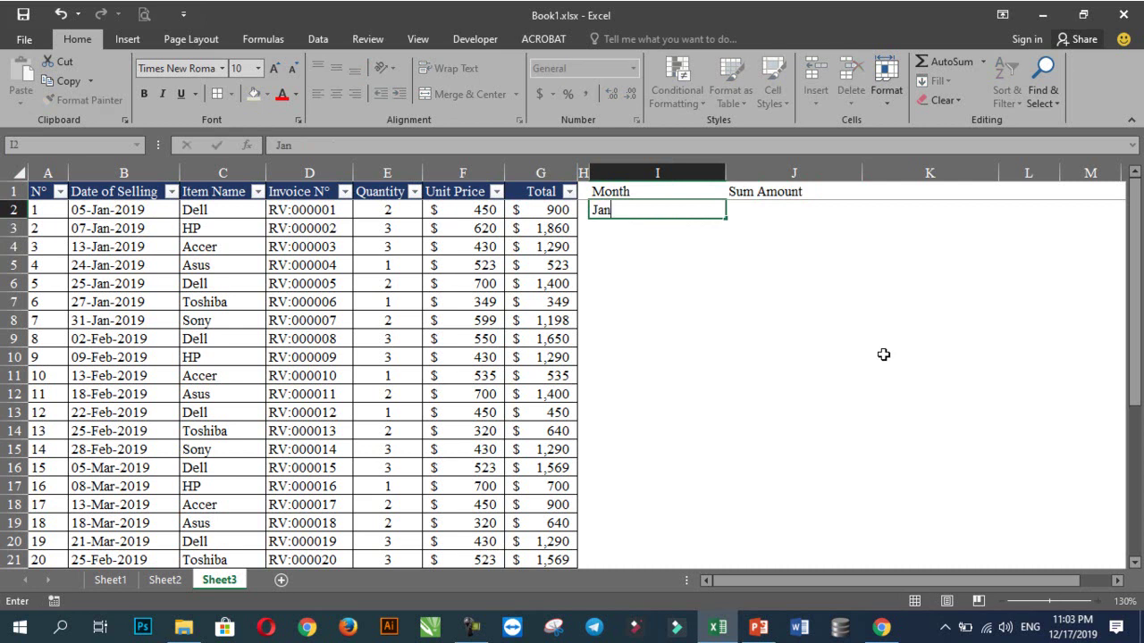
key(Return)
text(Feb)
key(Return)
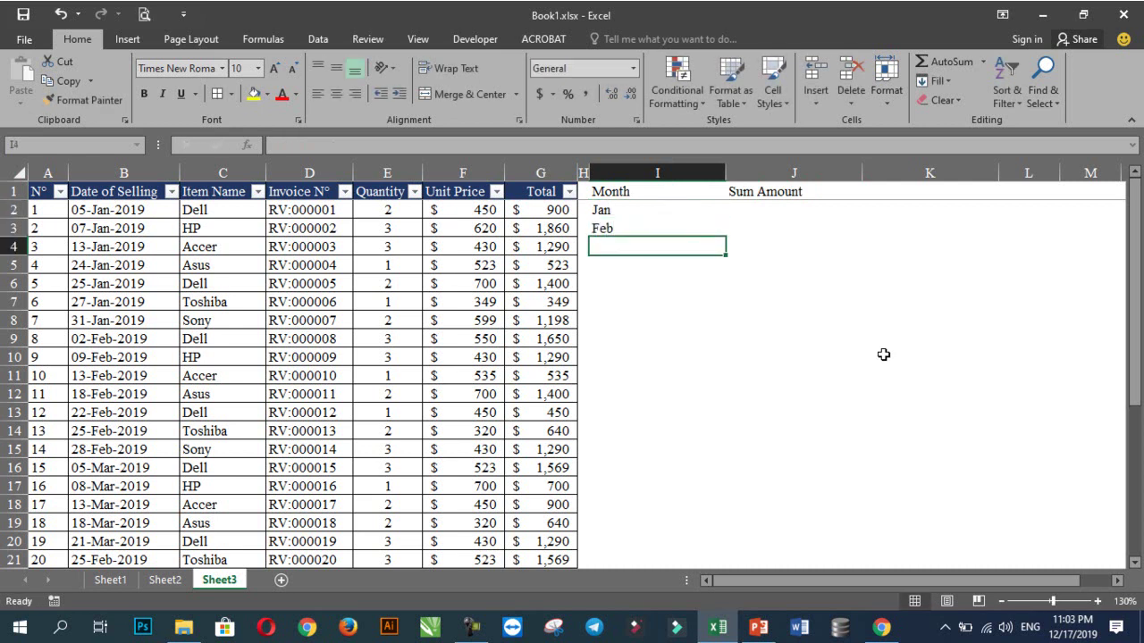
text(Mar)
key(Return)
text(Apr)
key(Tab)
click(1028, 394)
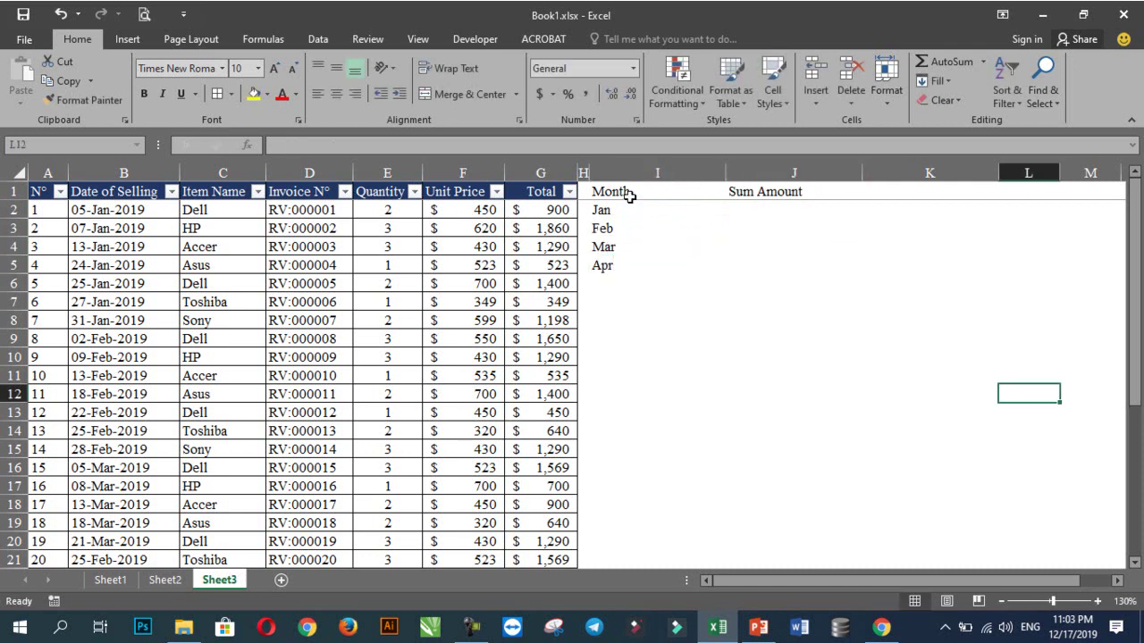
- Apply cell borders to the month summary table in I1:J5
drag(629, 194, 766, 257)
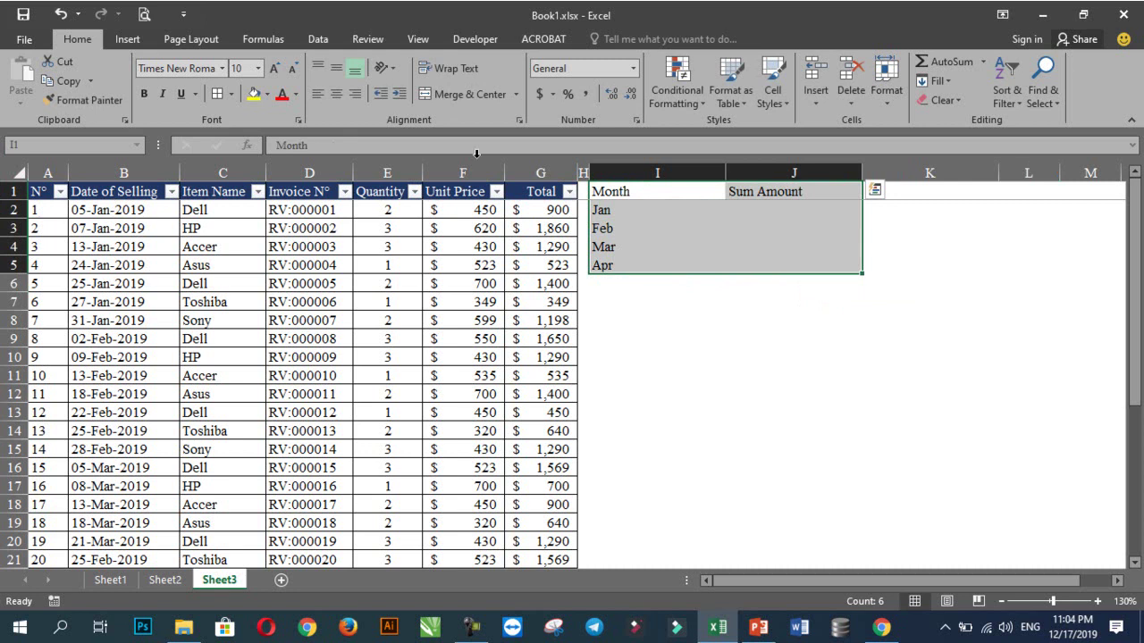
click(218, 95)
click(793, 394)
click(636, 210)
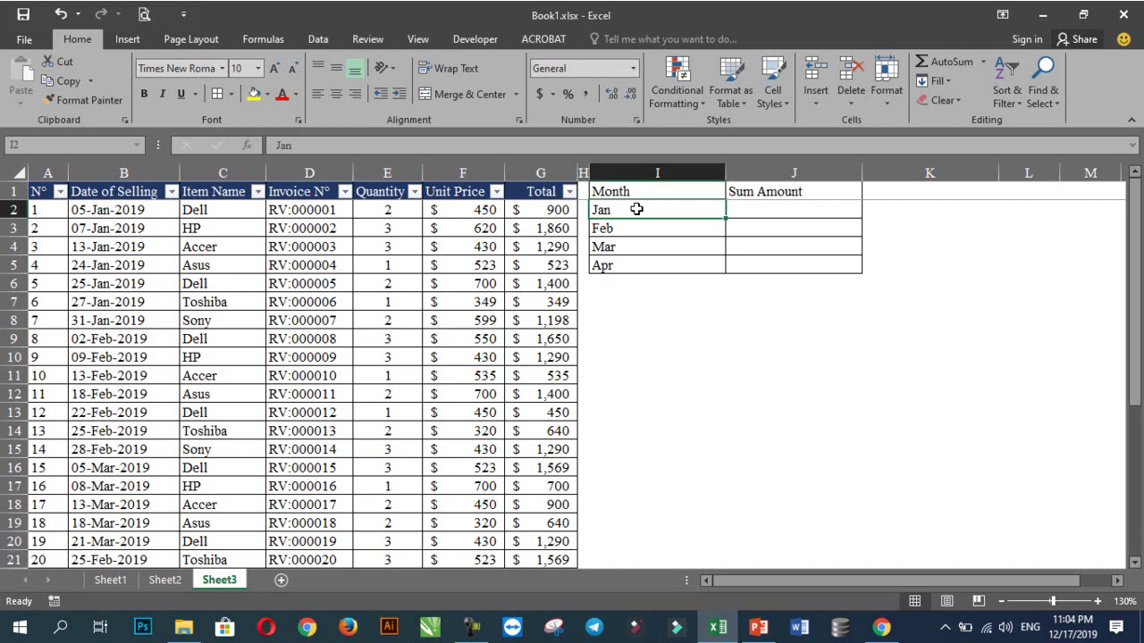
- Add the labels Start Date in cell I7 and End Date in cell I8
click(653, 310)
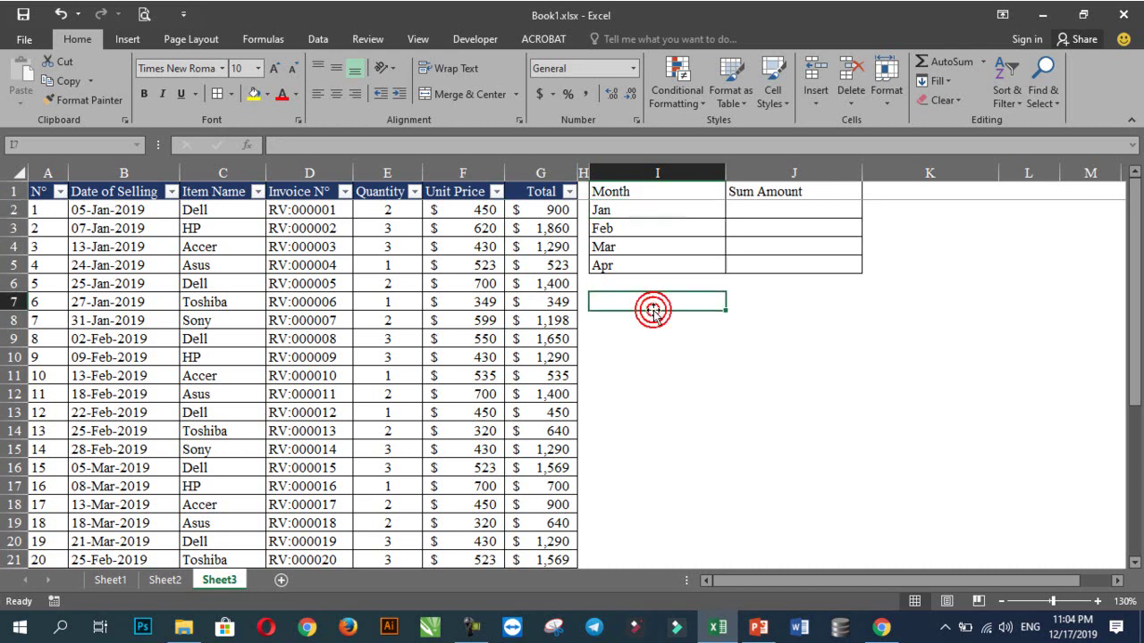
text(St)
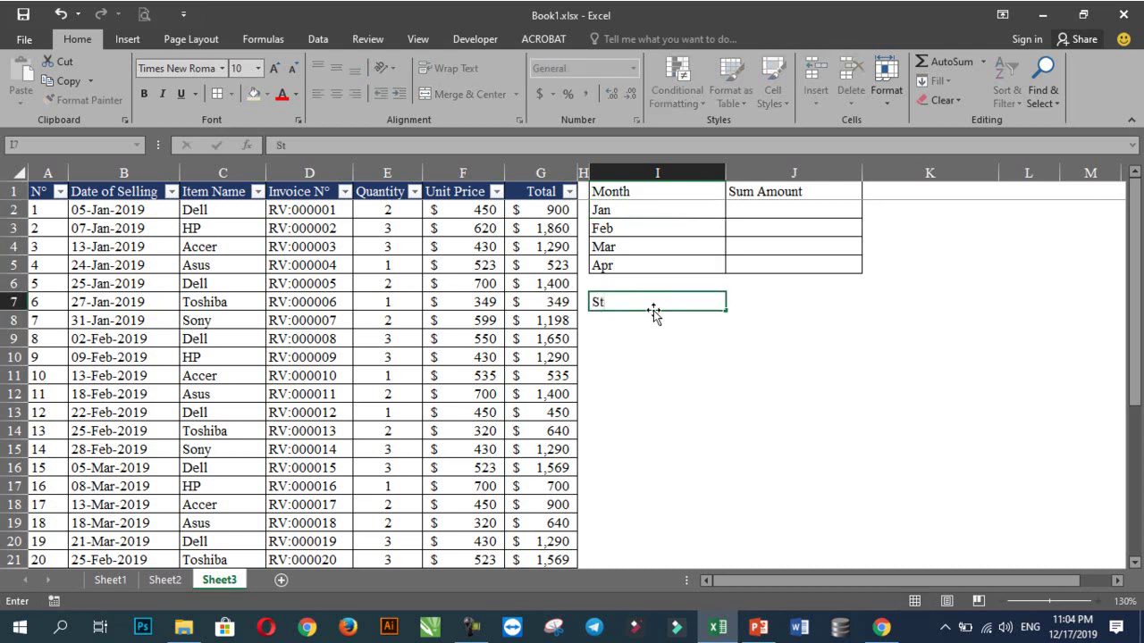
text(art Date)
key(Return)
text(End Date)
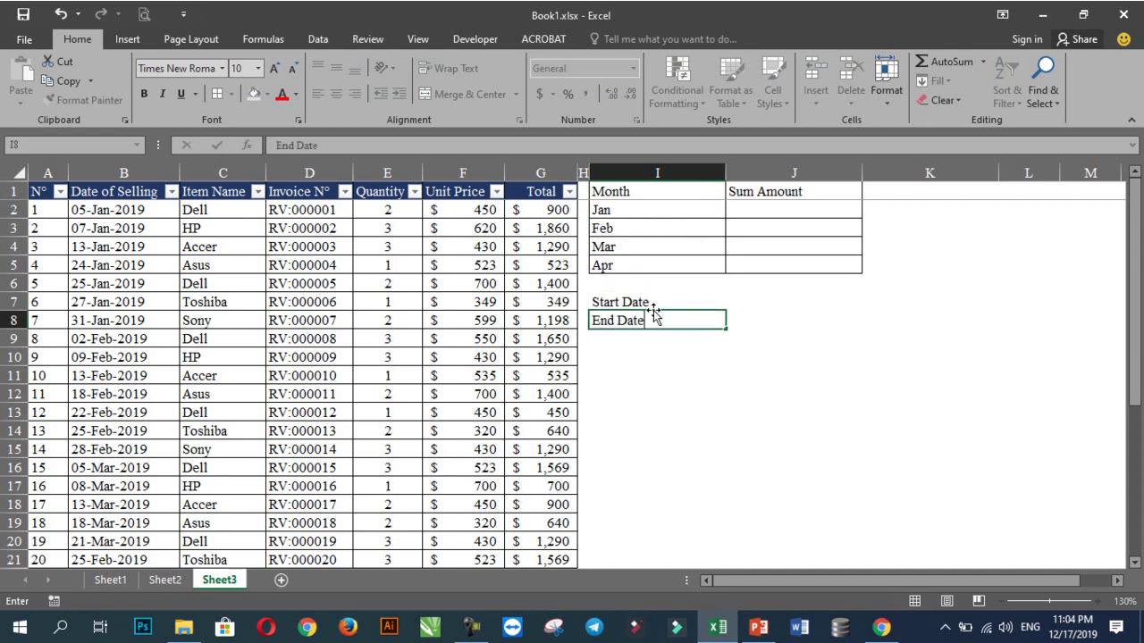
key(Return)
click(653, 309)
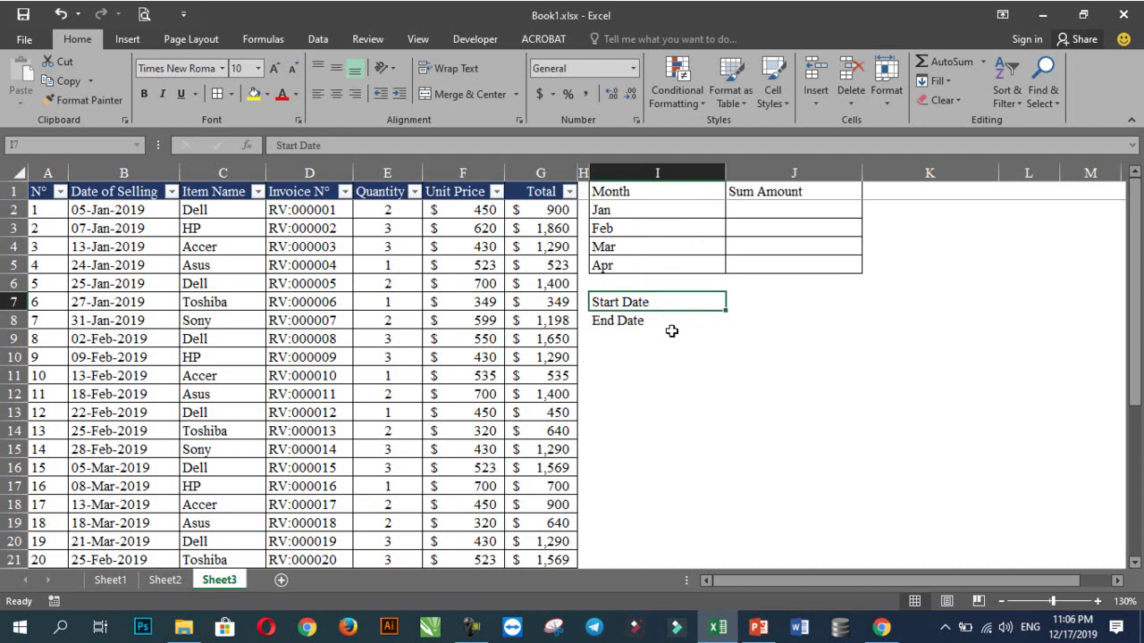
- Enter the start date 01-01-19 in cell J7
click(762, 301)
text(01-01-19)
key(Return)
key(Up)
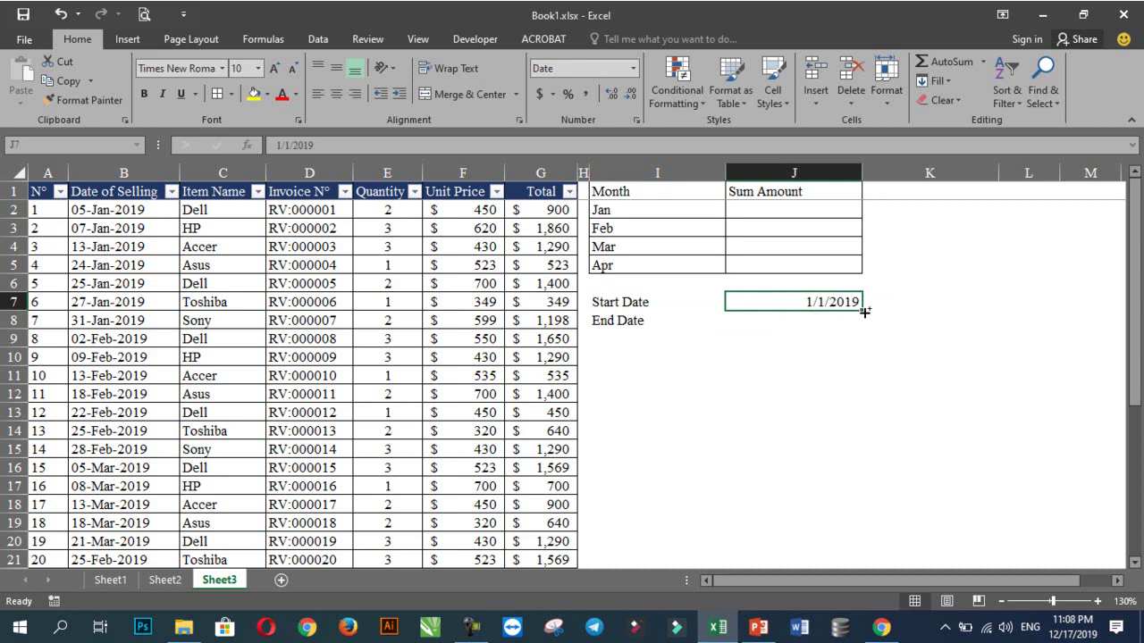
- Apply the custom number format dd-mmm-yyyy to the start date in J7
key(ctrl+1)
click(502, 225)
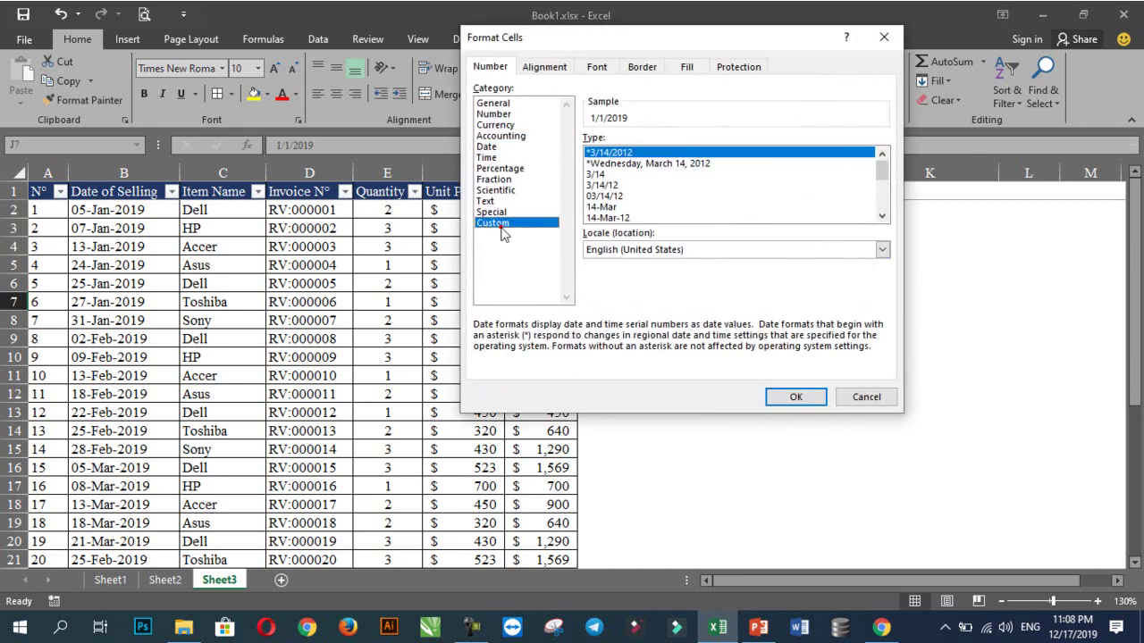
double_click(640, 153)
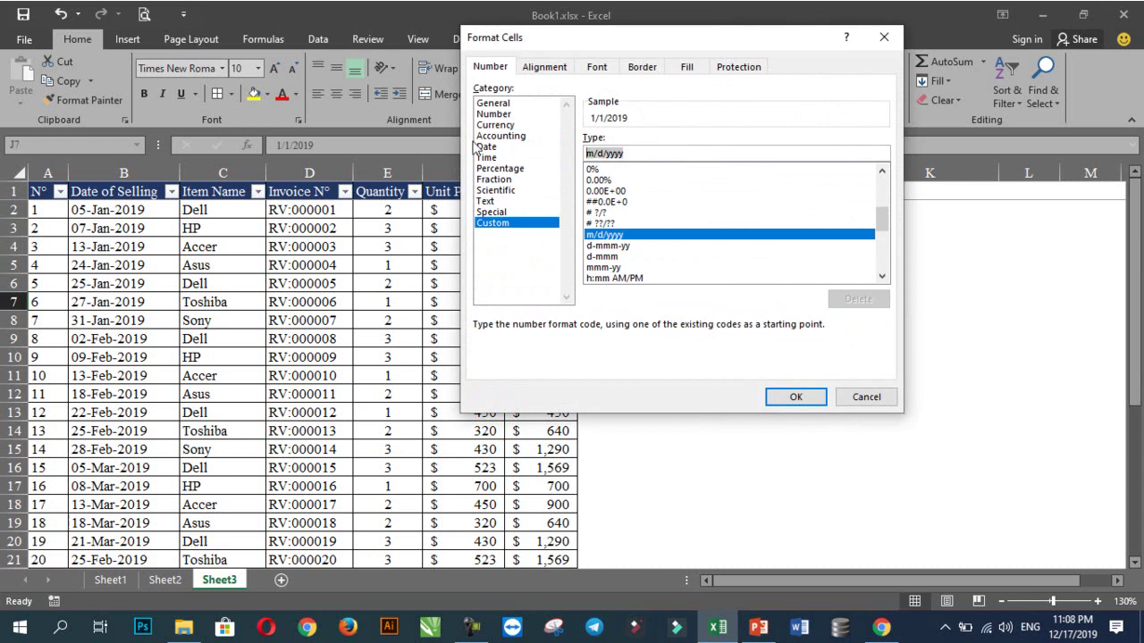
text(dd-mmm-yyyy)
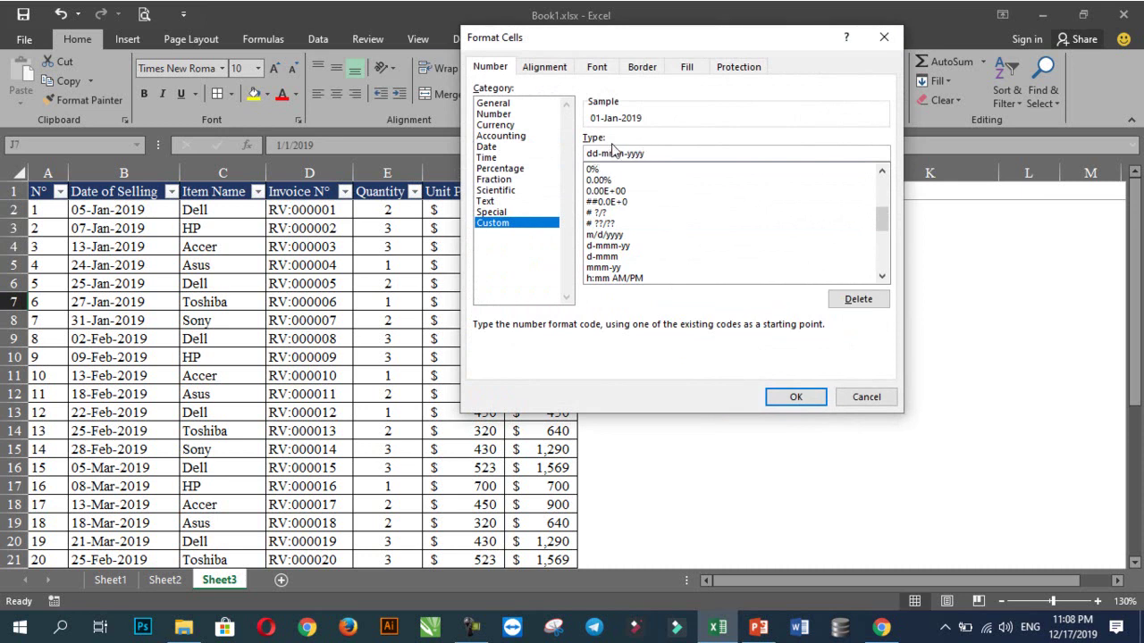
click(795, 397)
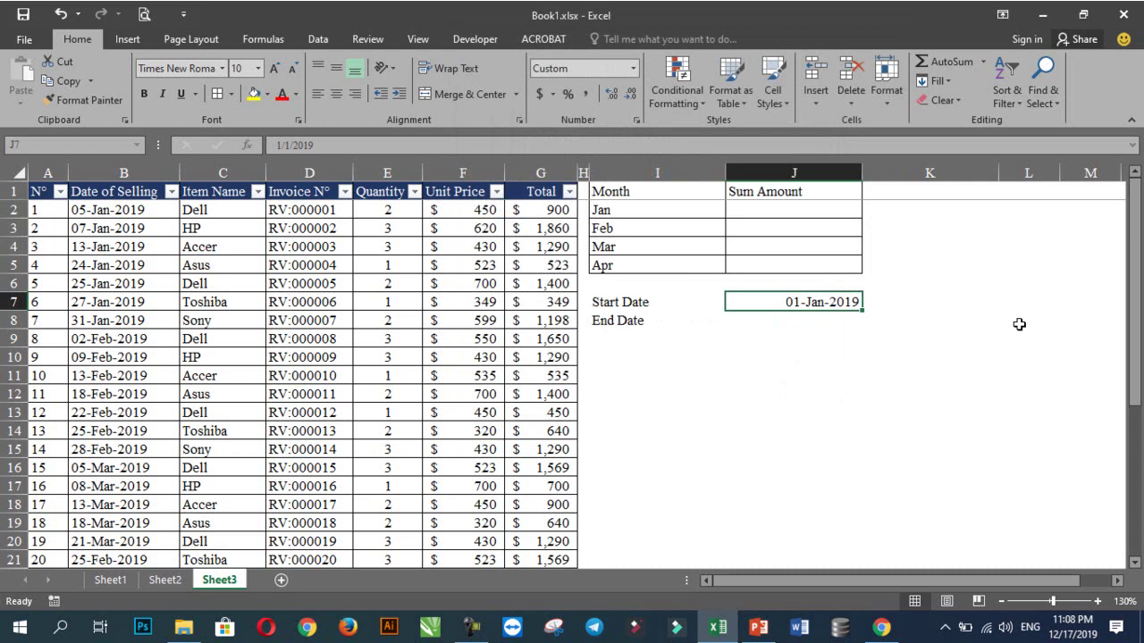
- Calculate the end date in cell J8 with the formula =EOMONTH(J7,1)
key(Down)
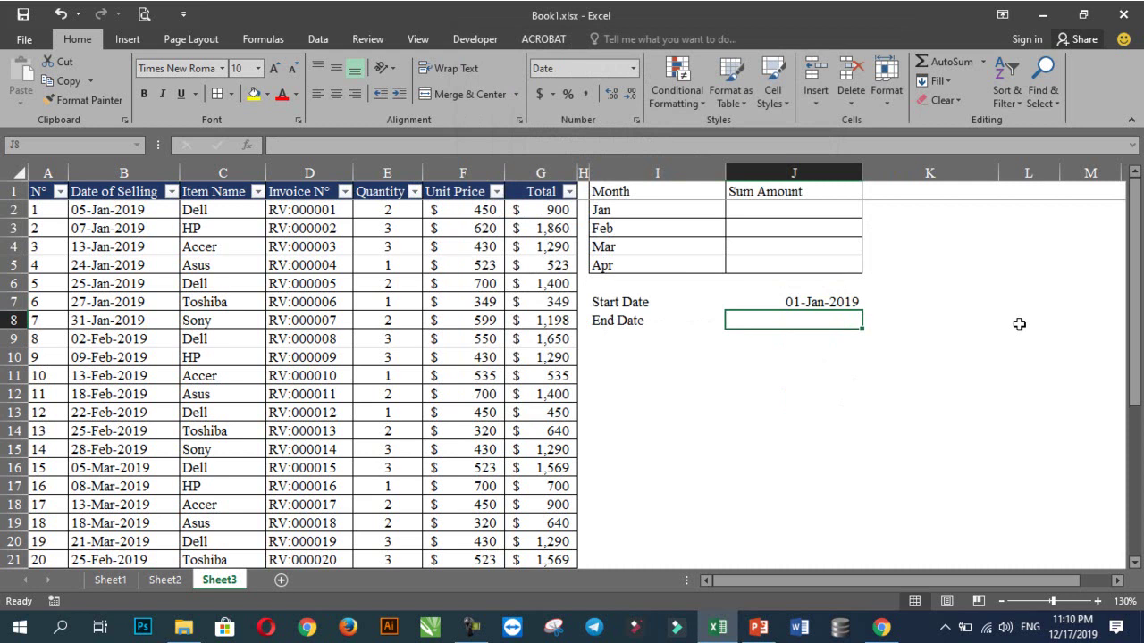
text(=eomonth()
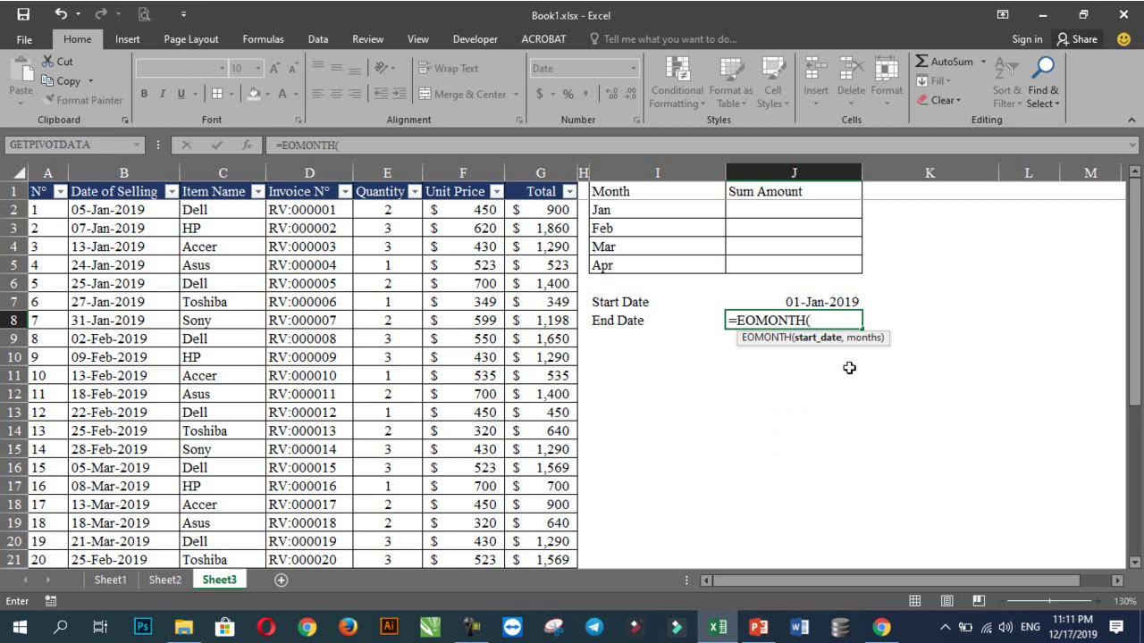
click(845, 301)
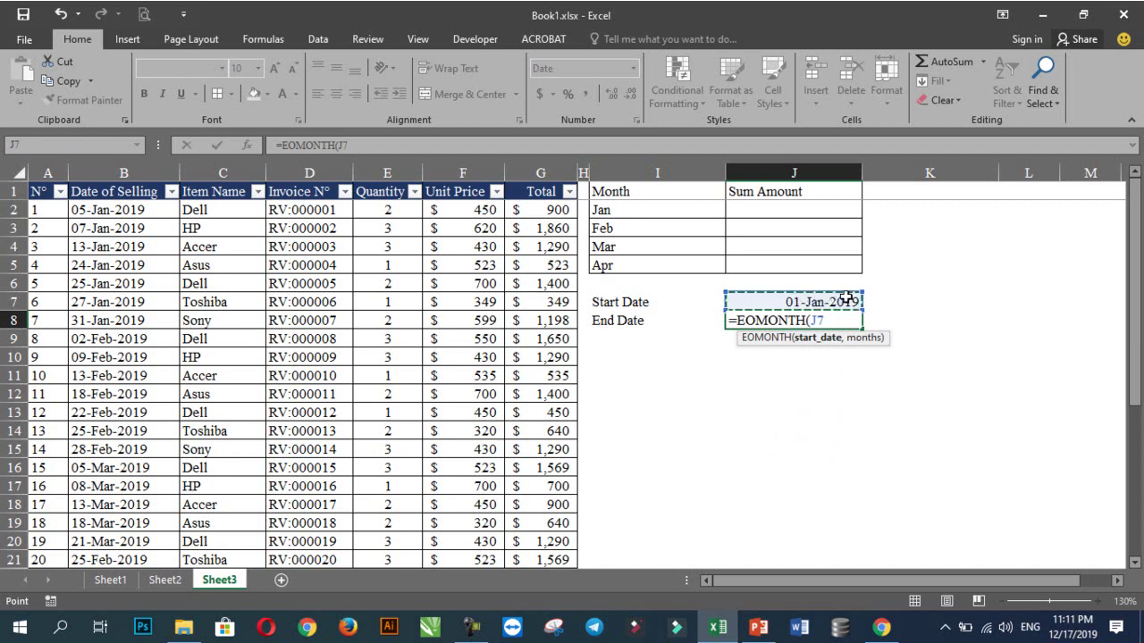
text(,0)
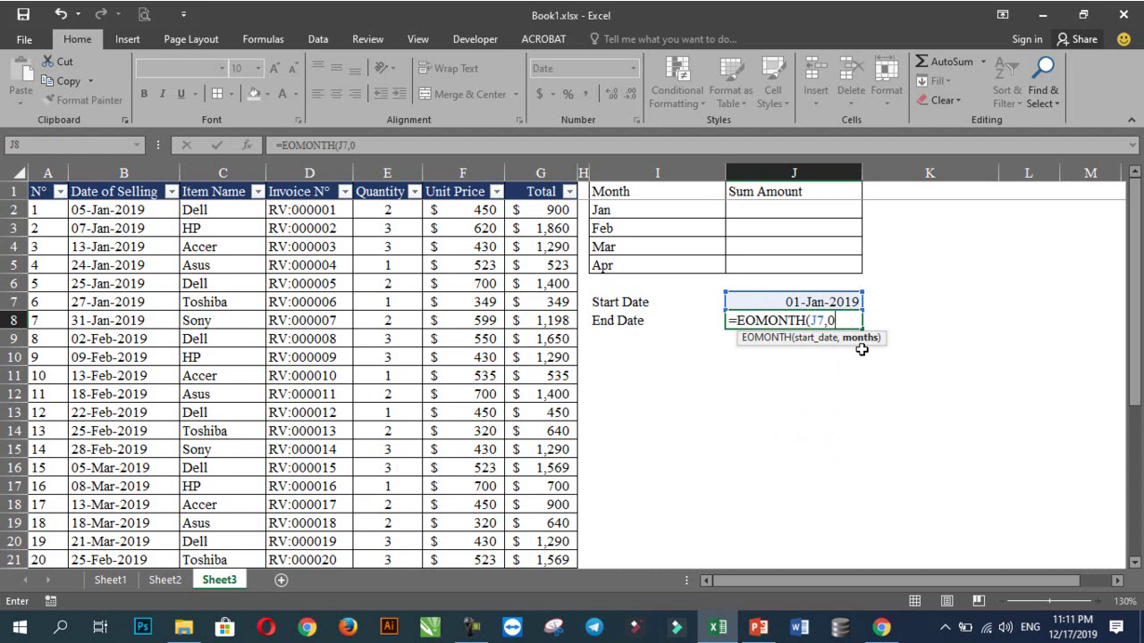
key(BackSpace)
text(1))
key(Return)
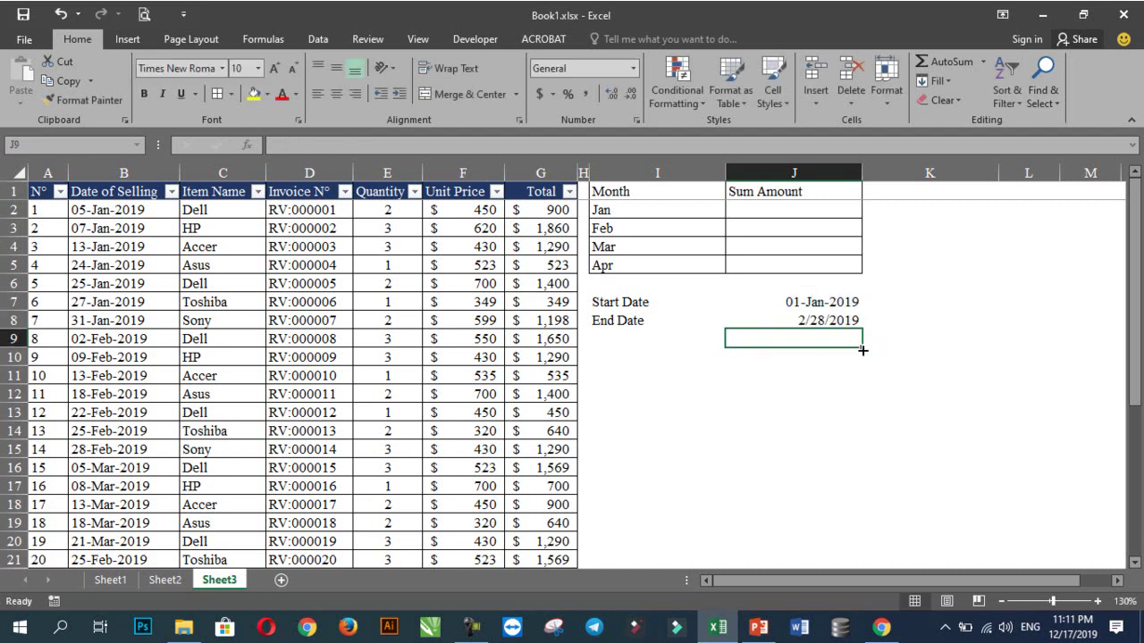
- Copy the date format of J7 onto the end date in J8 with Format Painter
click(826, 302)
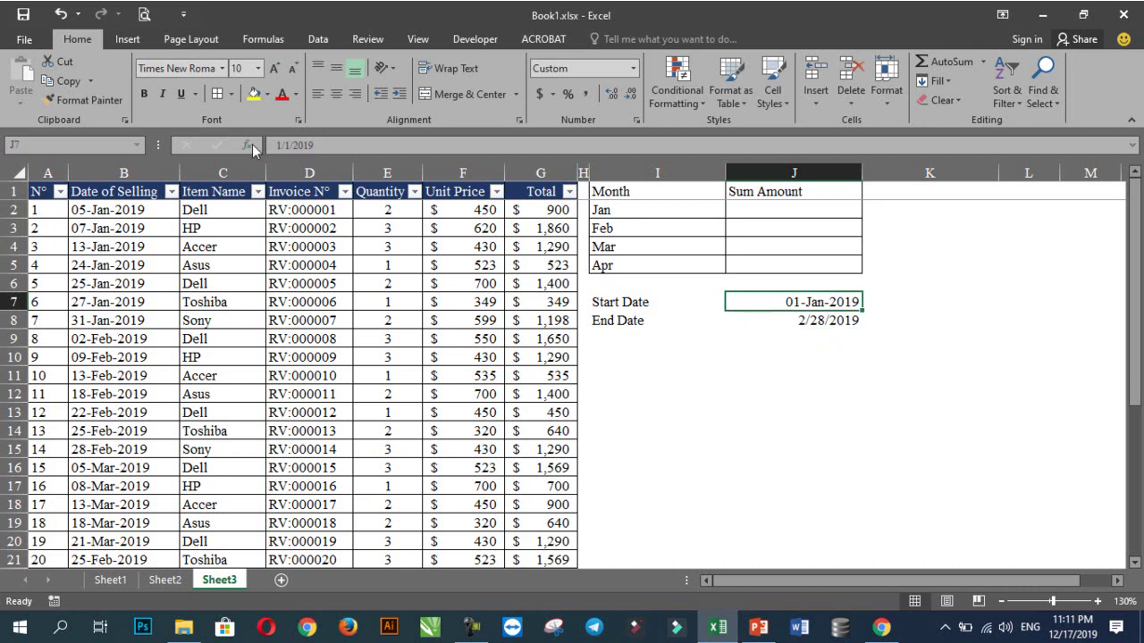
click(84, 98)
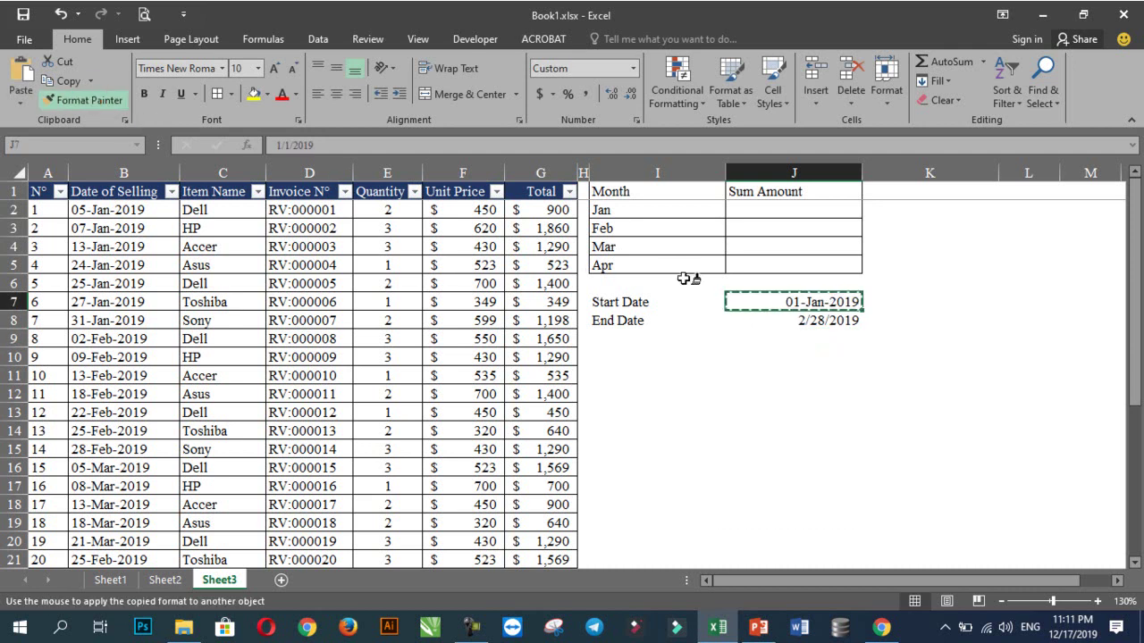
click(792, 325)
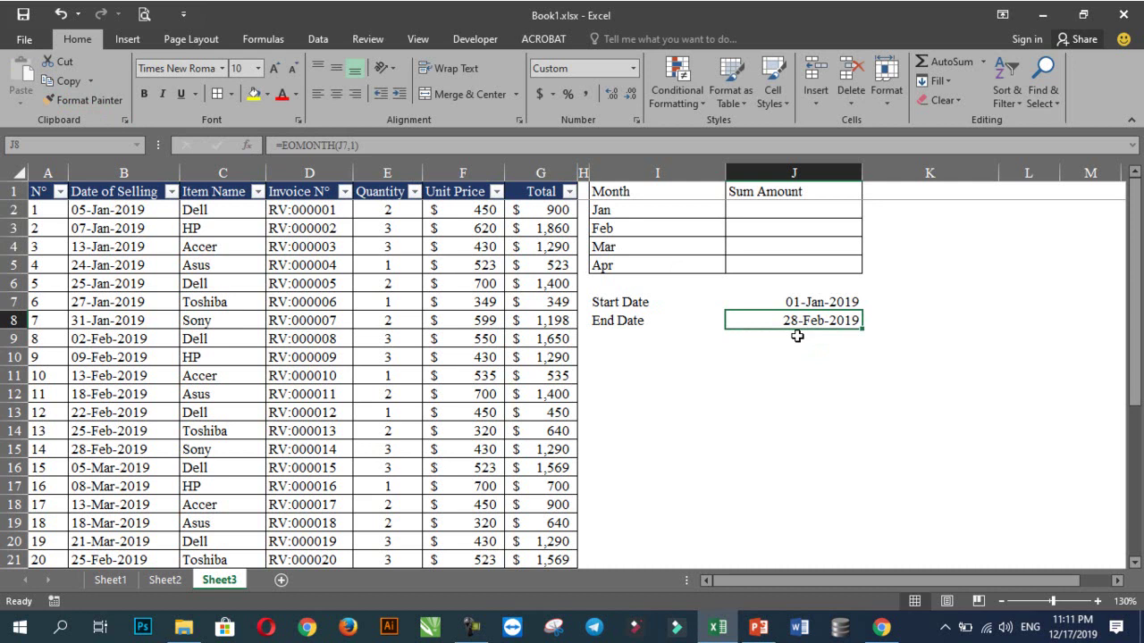
click(794, 358)
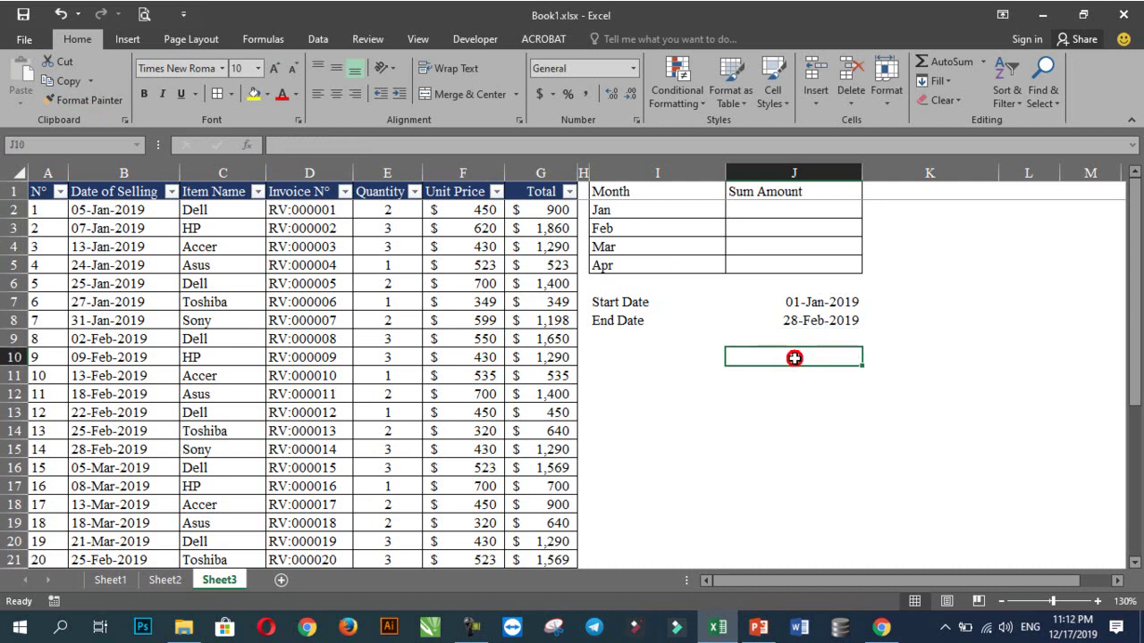
- Change the months argument of the EOMONTH formula in J8 to 0
click(777, 324)
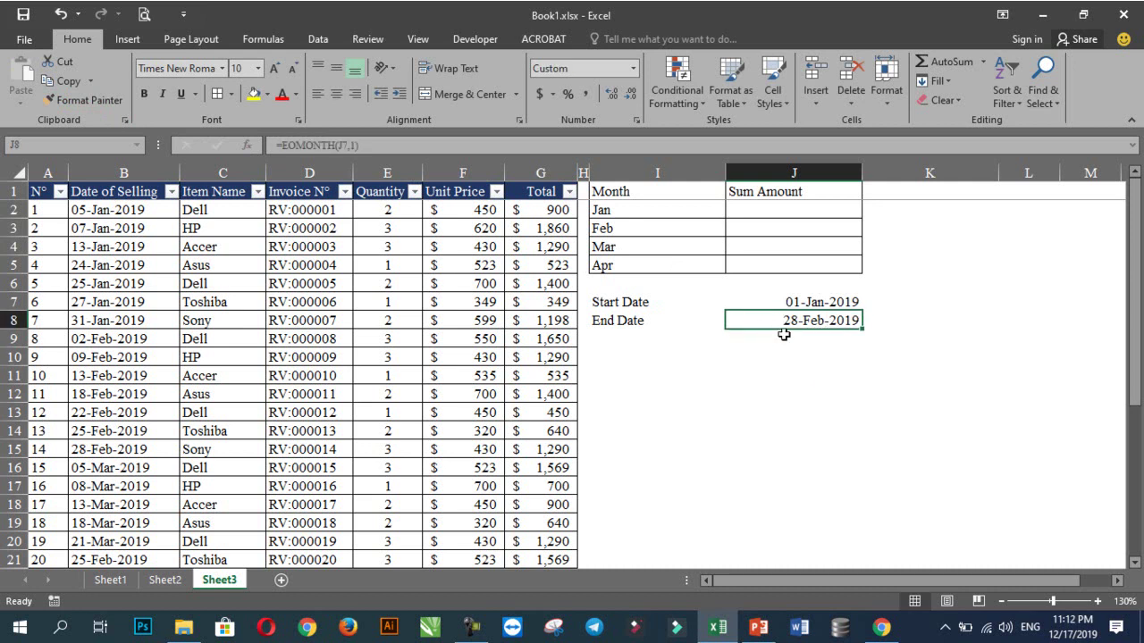
key(F2)
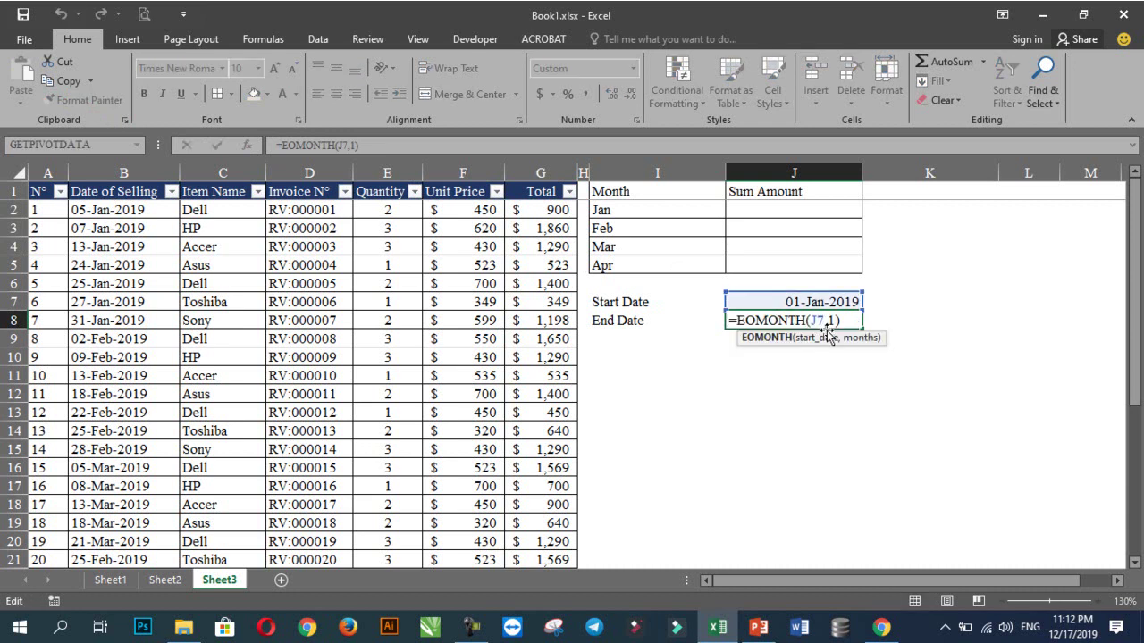
click(828, 320)
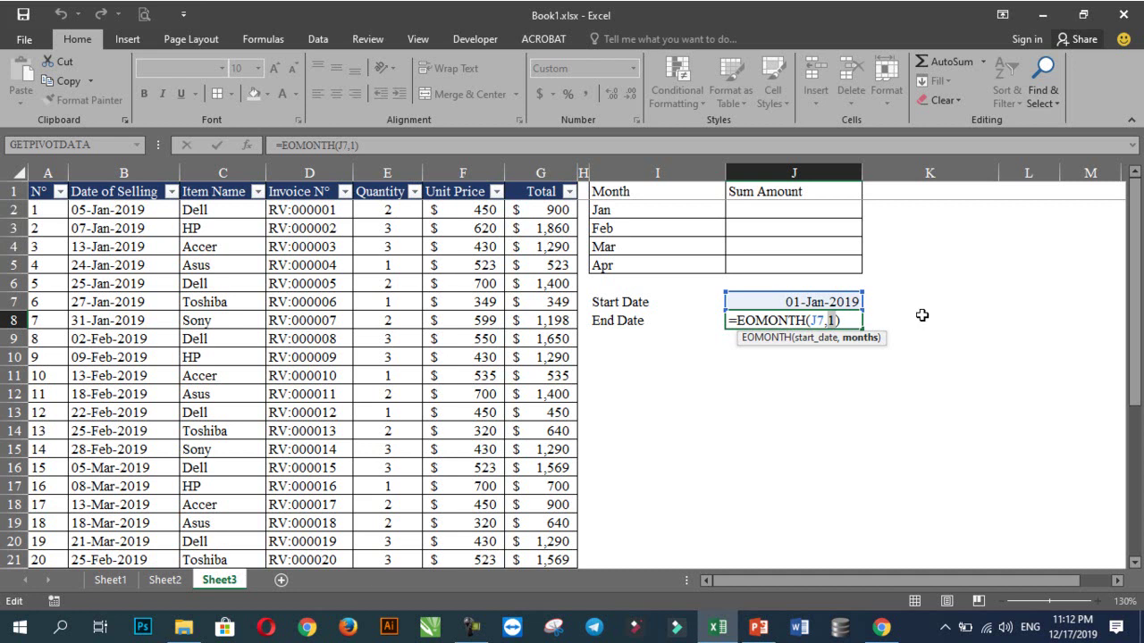
text(0)
click(930, 376)
click(825, 327)
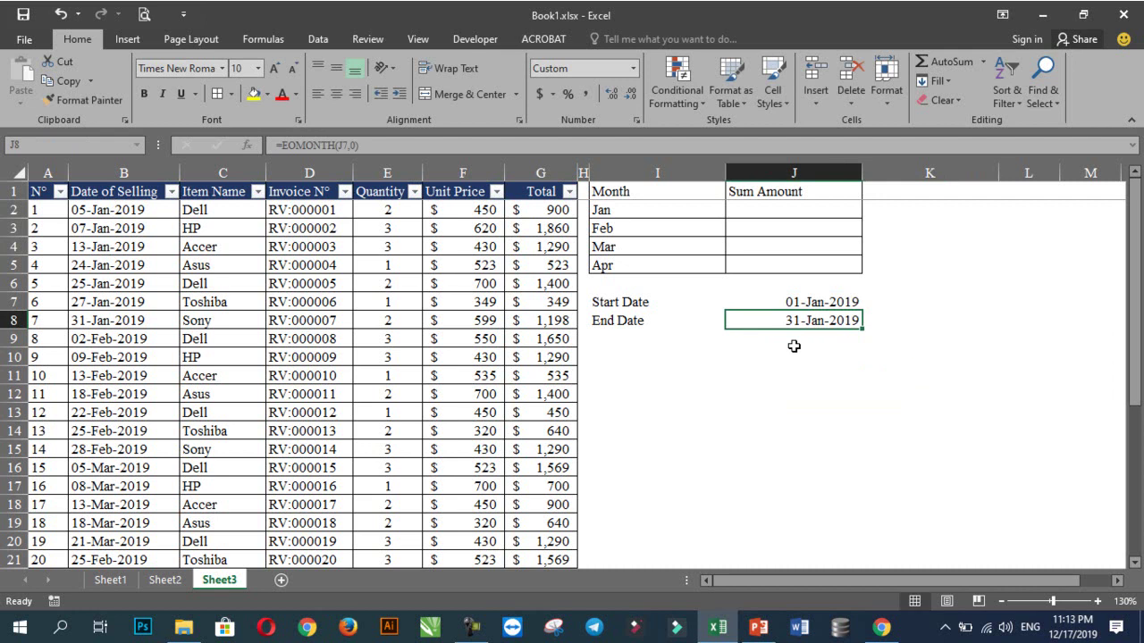
- Fill the month summary table in I1:J5 with yellow
drag(626, 192, 840, 266)
click(254, 94)
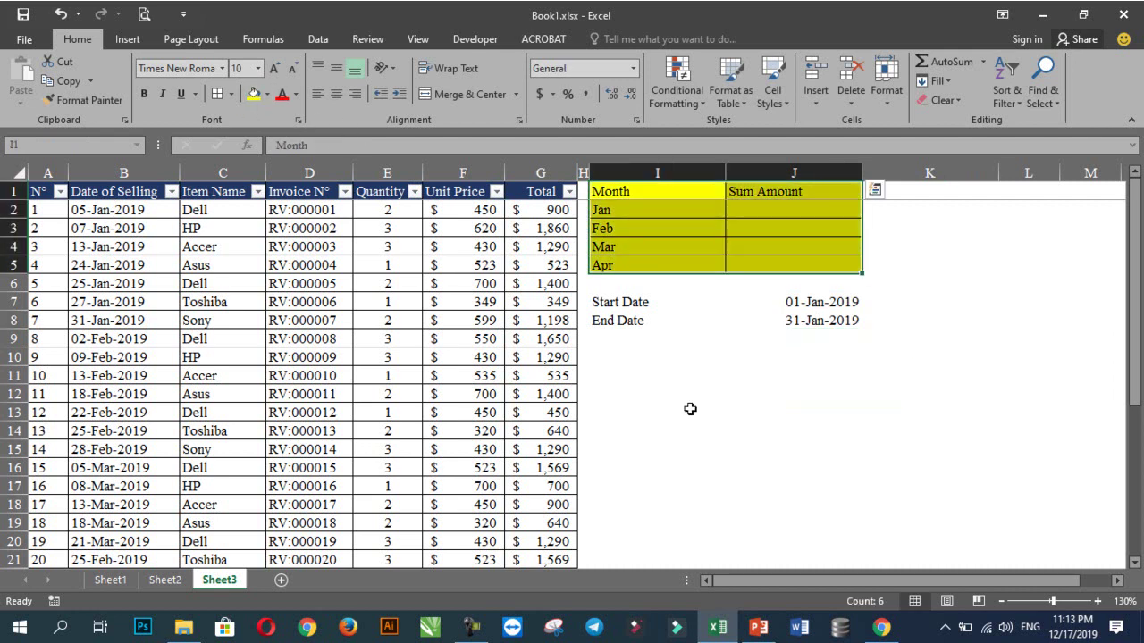
click(639, 215)
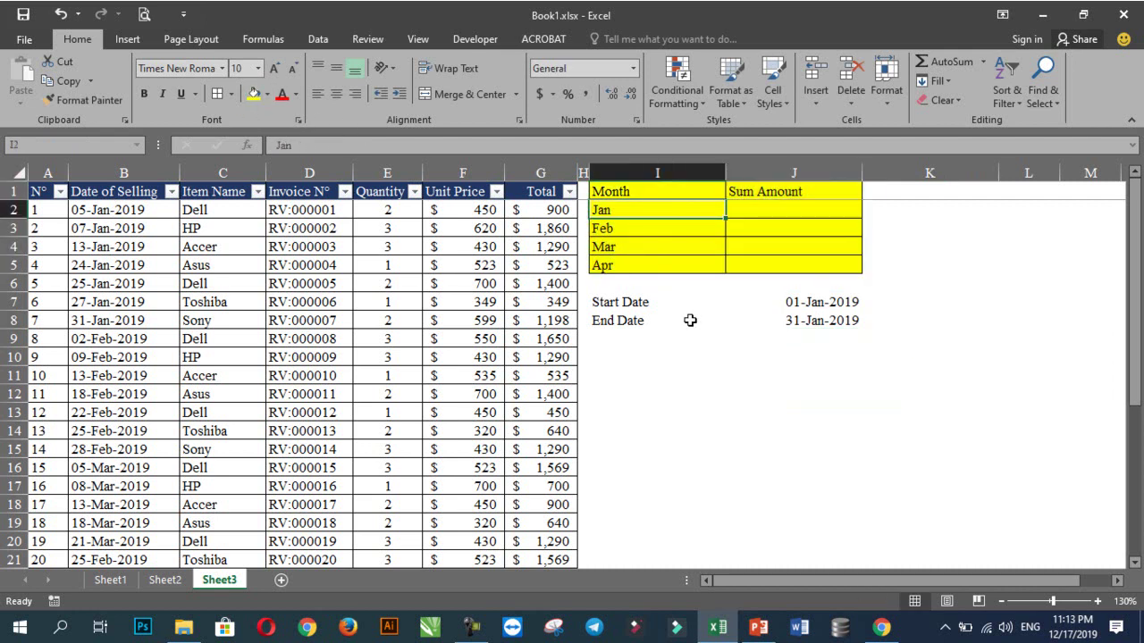
click(659, 312)
click(639, 302)
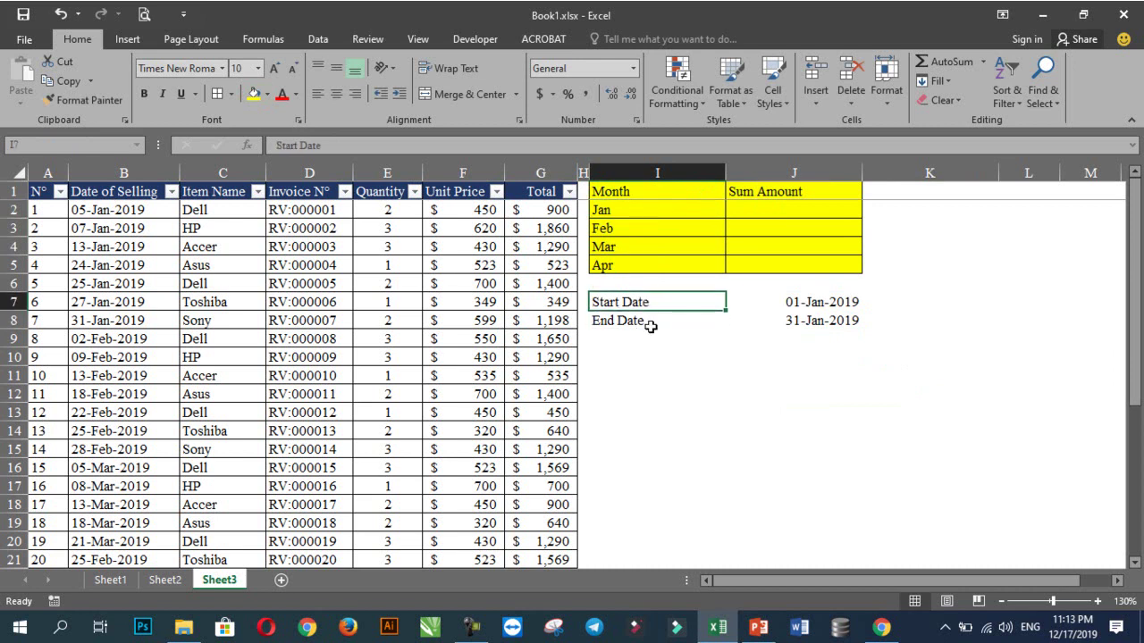
click(652, 327)
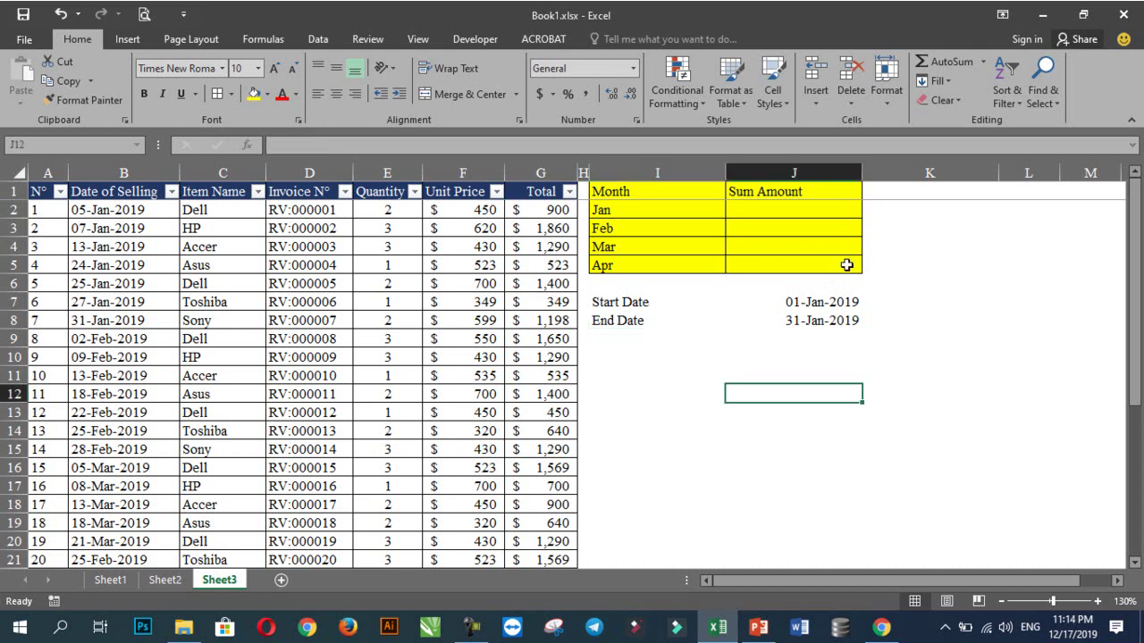
key(Up)
key(Up)
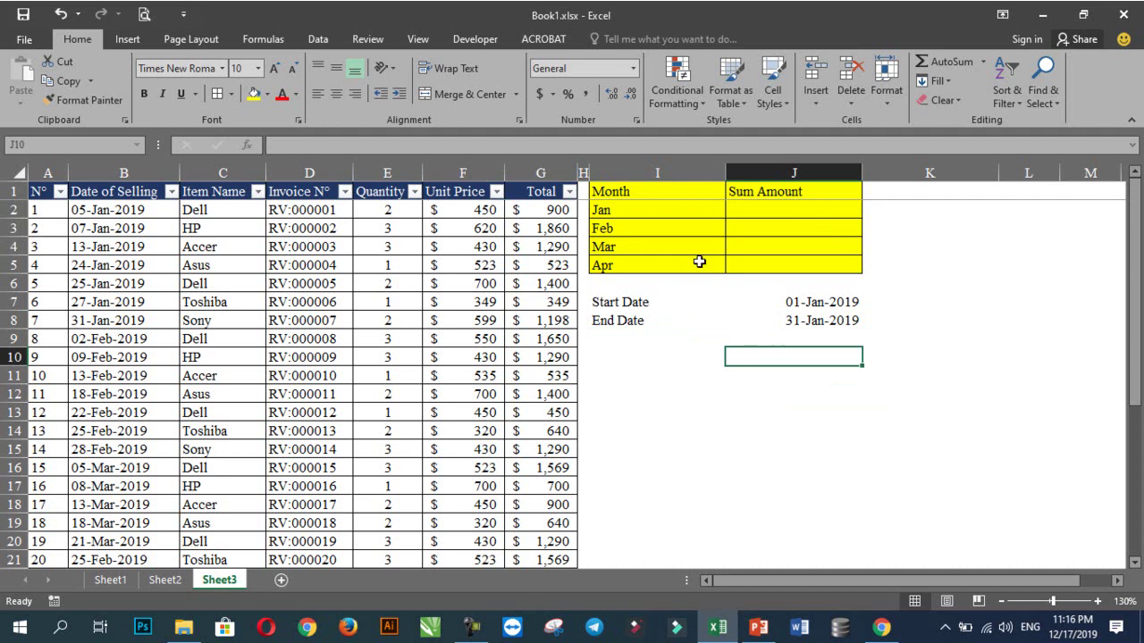
- Replace the month names in I2:I5 with the dates 01-01-19, 02-01-19, 03-01-19 and 04-01-19
click(642, 218)
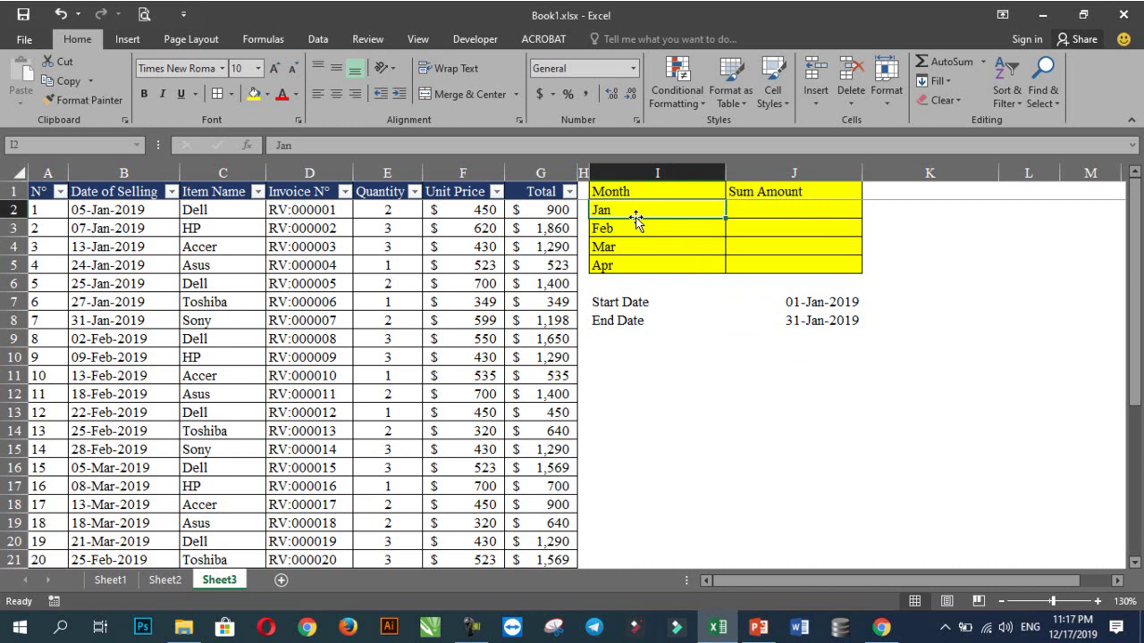
text(01)
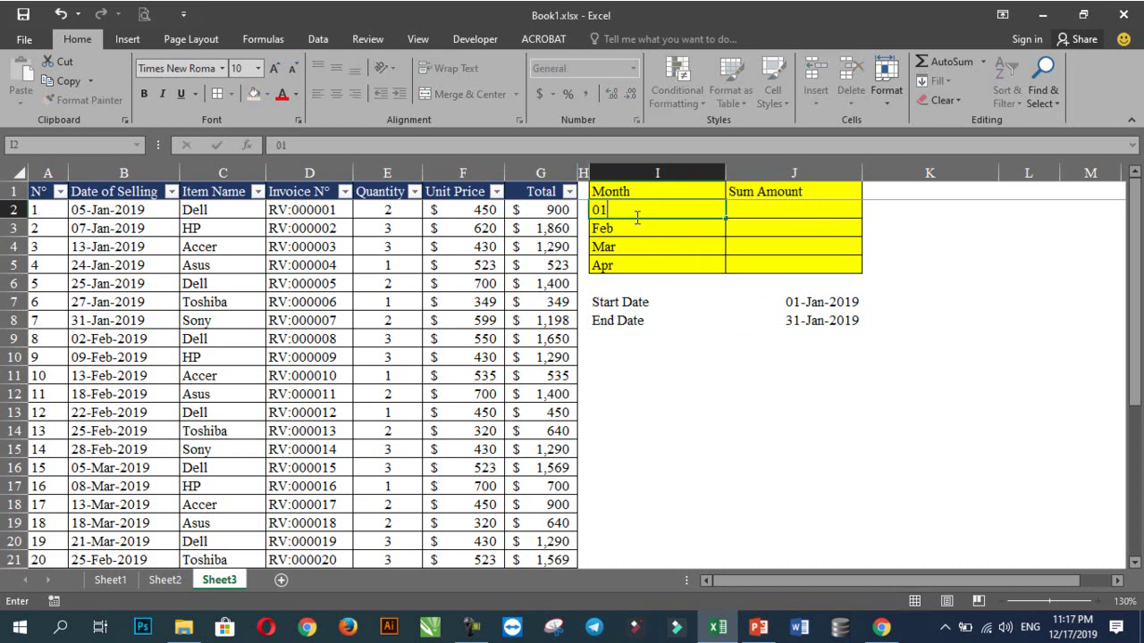
text(-01-19)
key(Return)
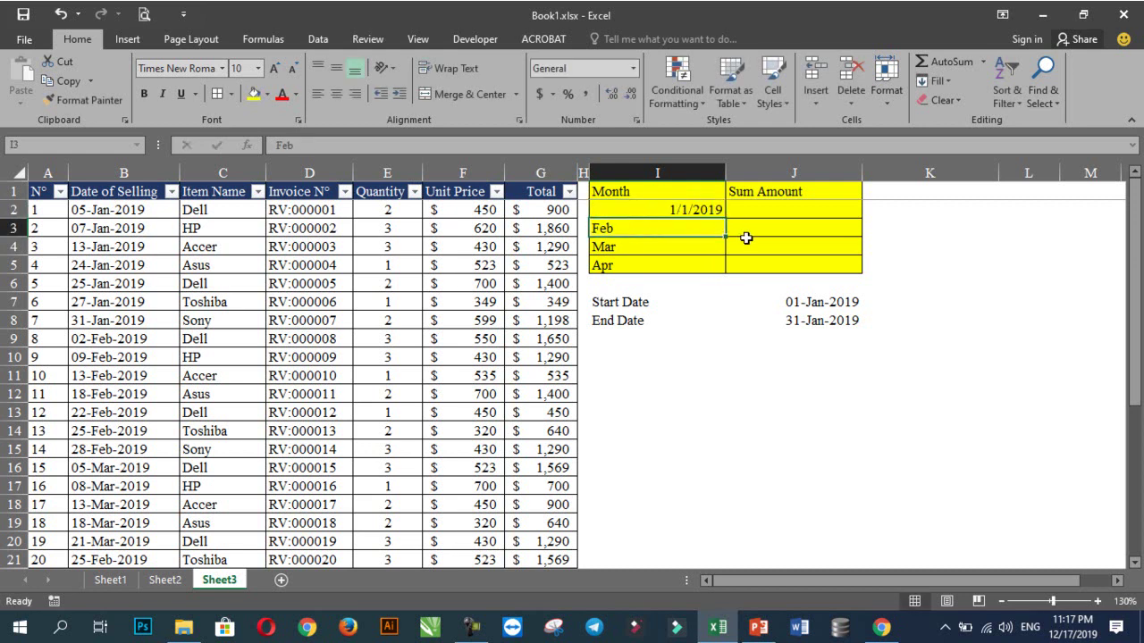
text(02-01-19)
key(Return)
text(03-01-19)
key(Return)
text(04-01-19)
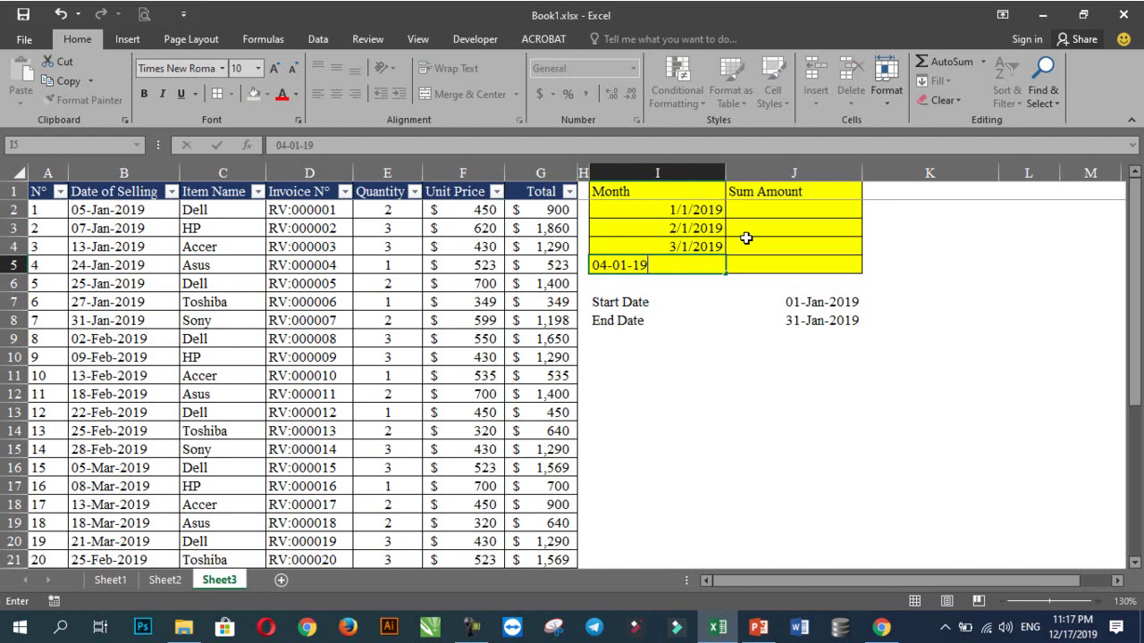
key(Return)
- Apply the custom number format mmm to the dates in I2:I5
drag(674, 209, 676, 259)
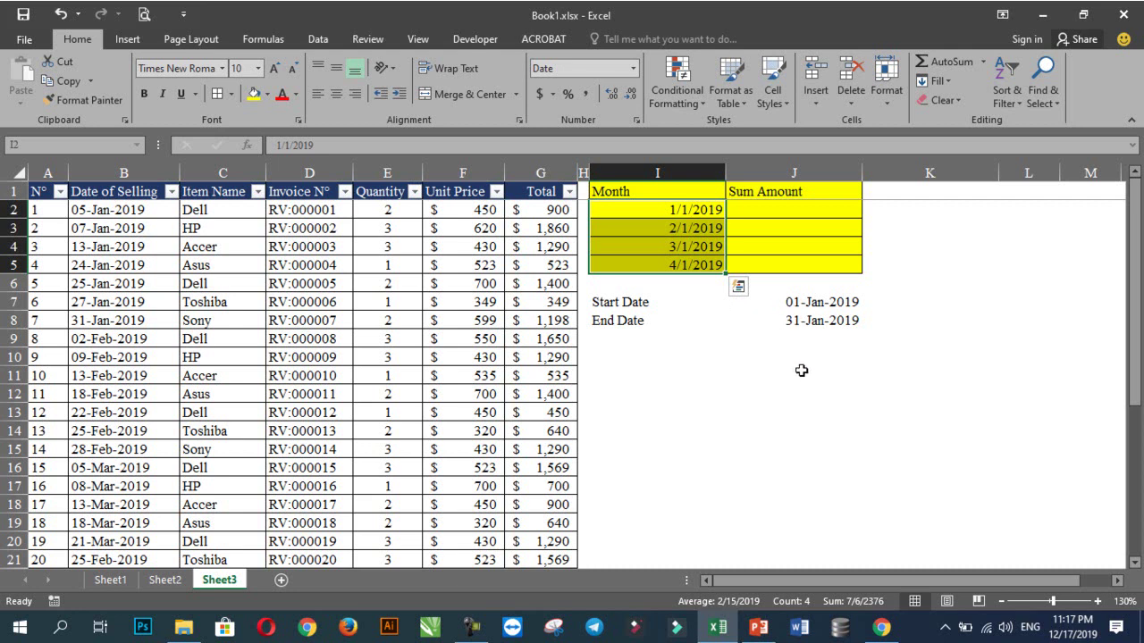
click(715, 304)
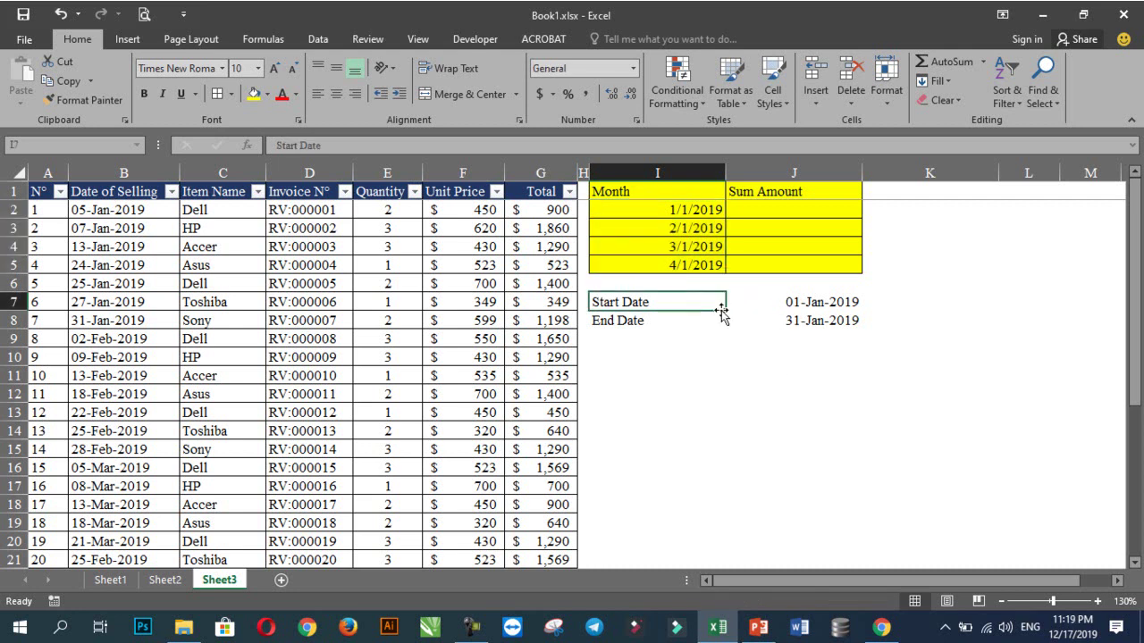
drag(693, 210, 696, 264)
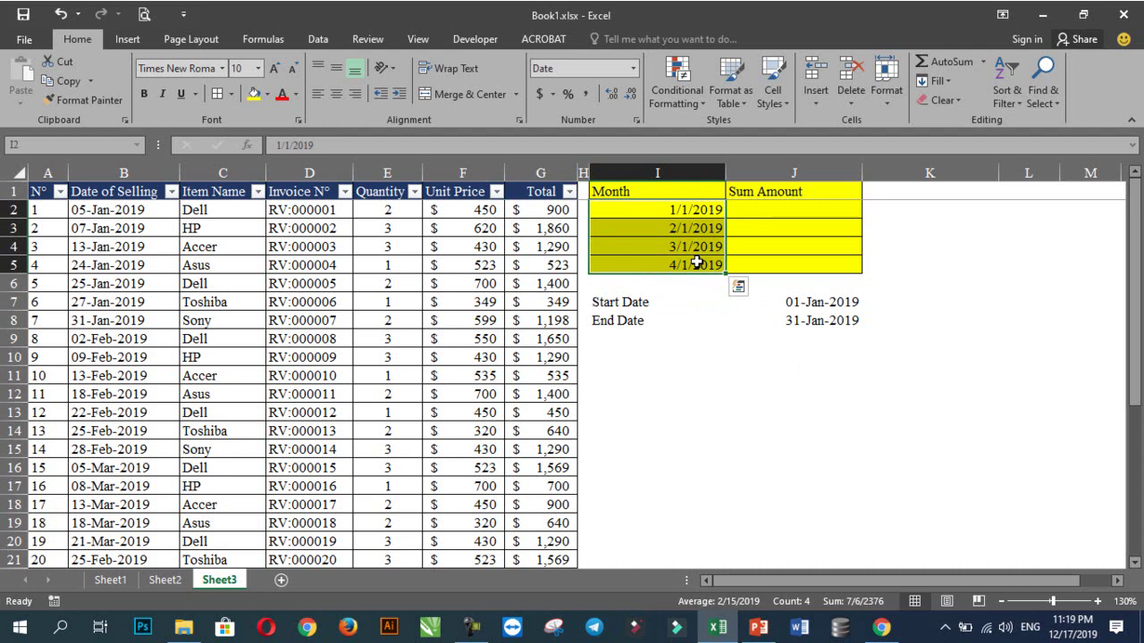
right_click(697, 265)
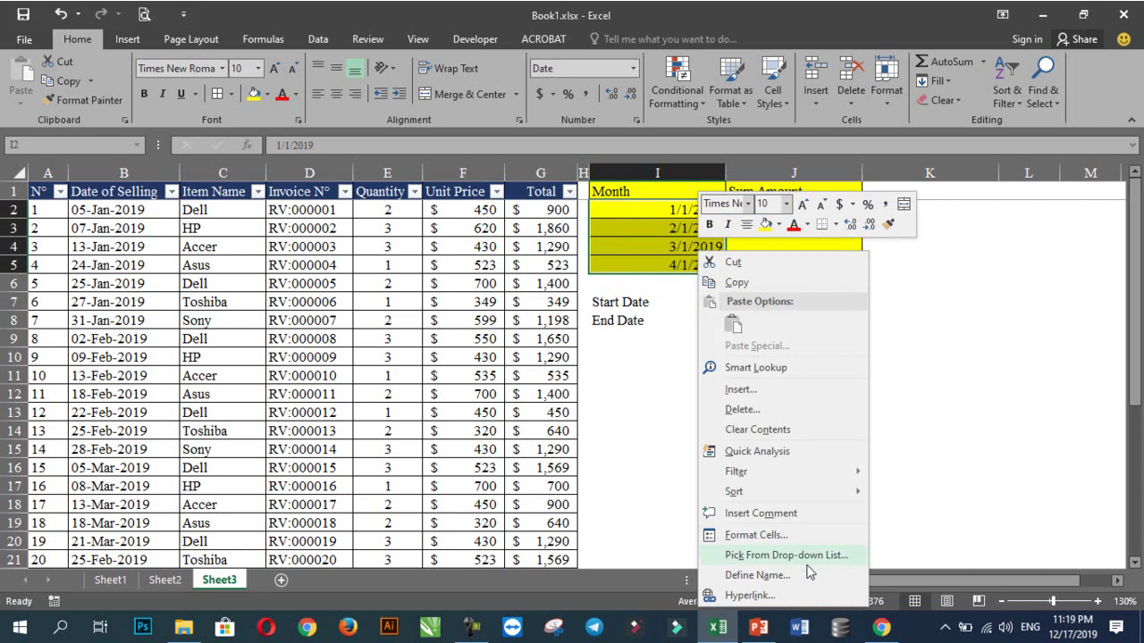
click(753, 535)
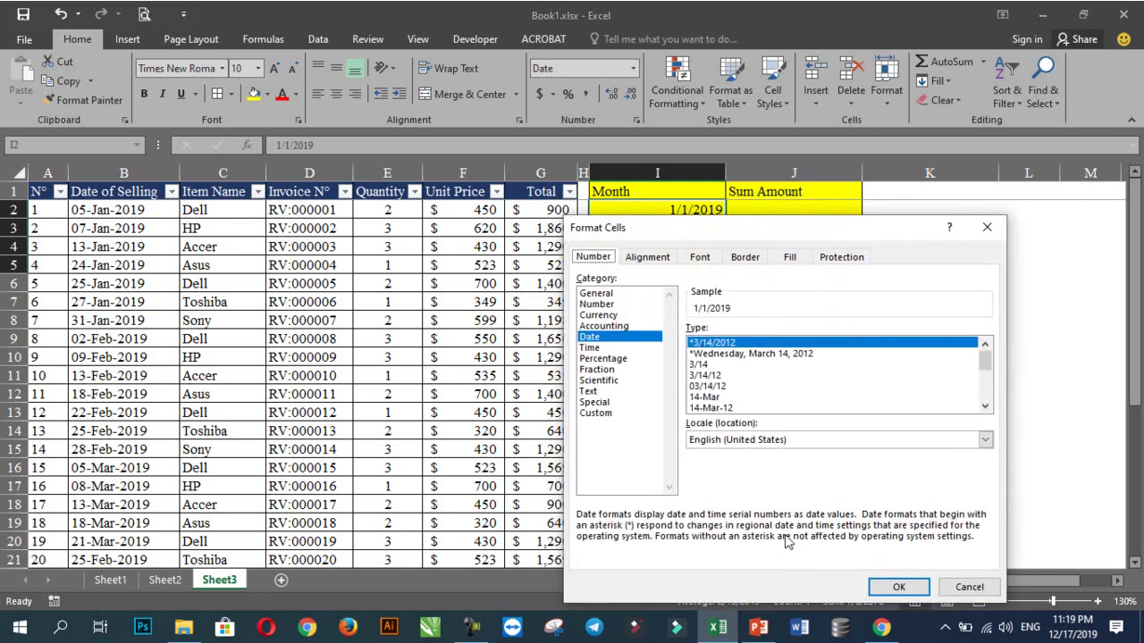
click(611, 414)
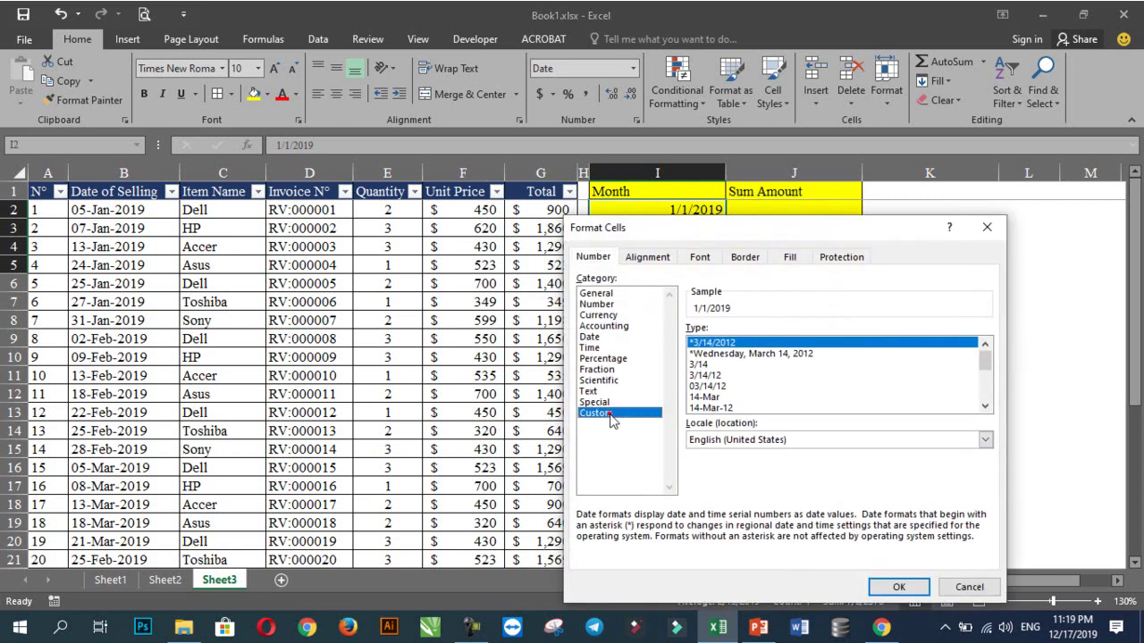
drag(690, 345, 732, 343)
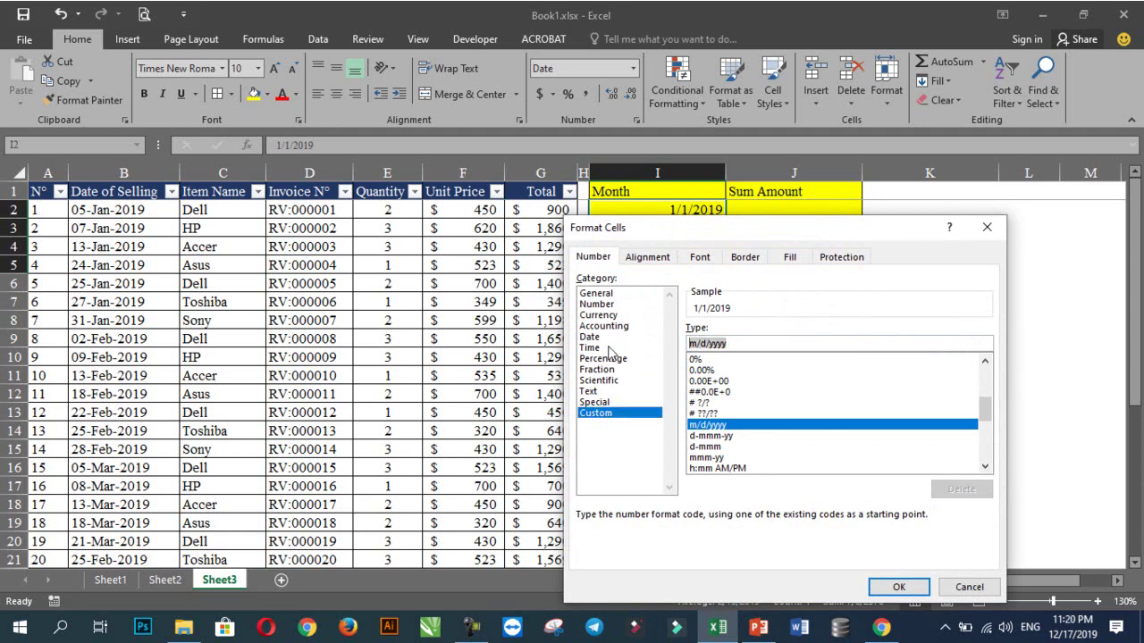
text(mmm)
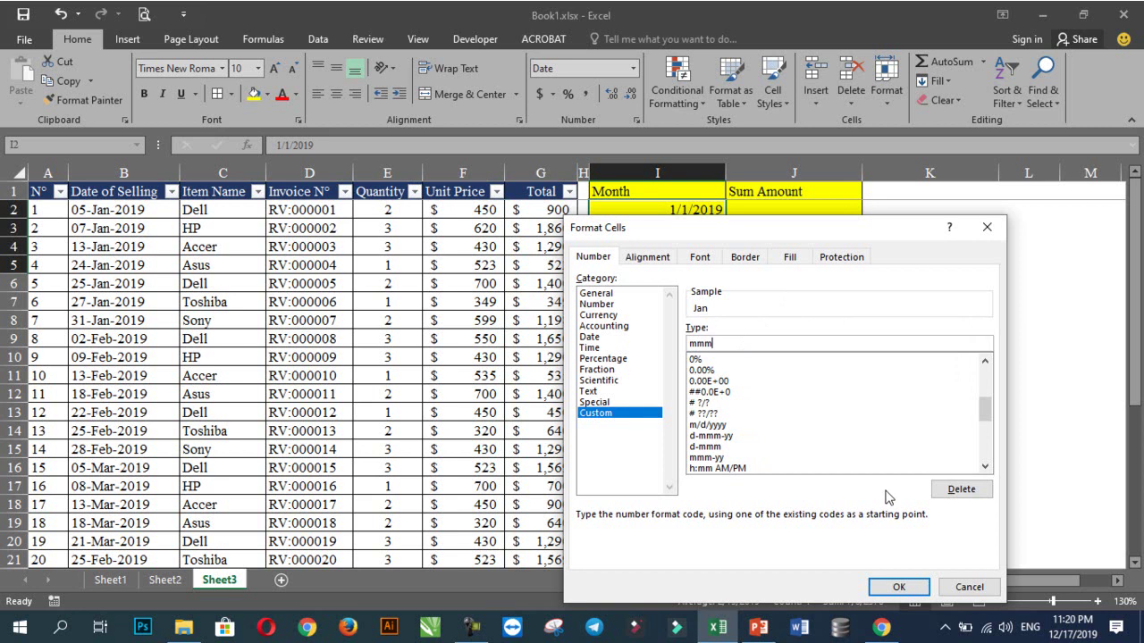
click(899, 587)
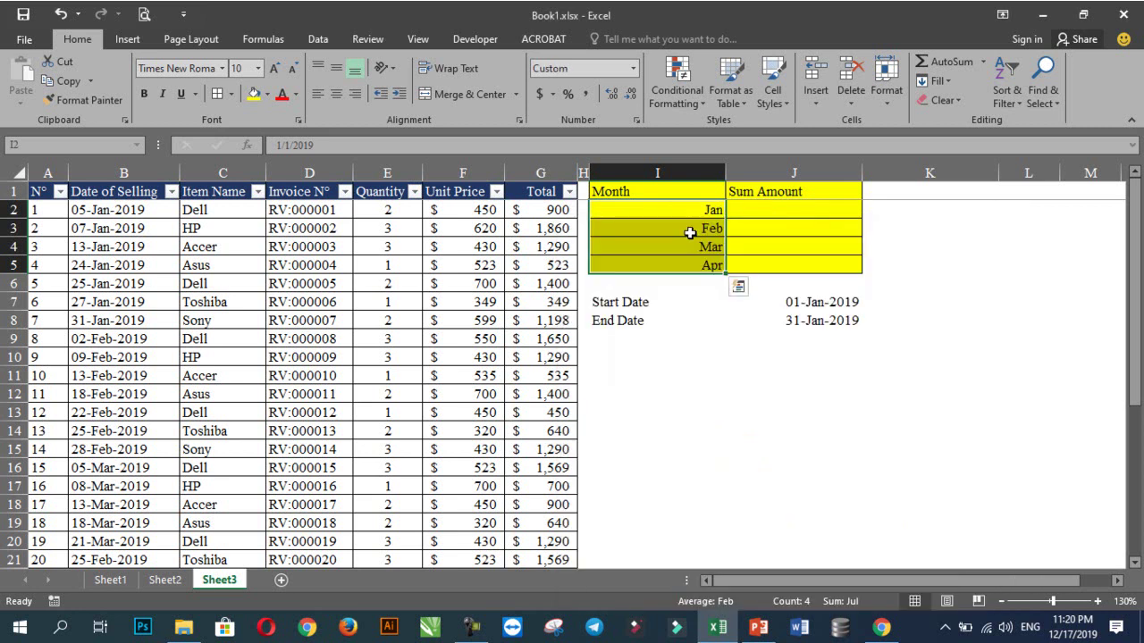
- Left-align the months in I2:I5 and check the date stored in cell I2
click(318, 95)
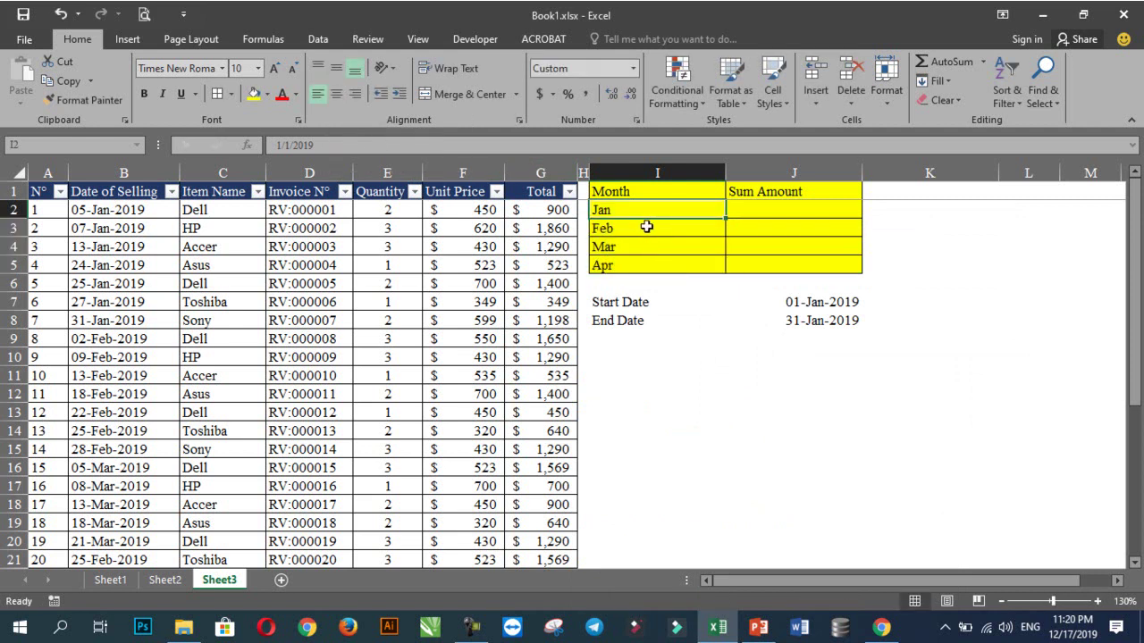
key(F2)
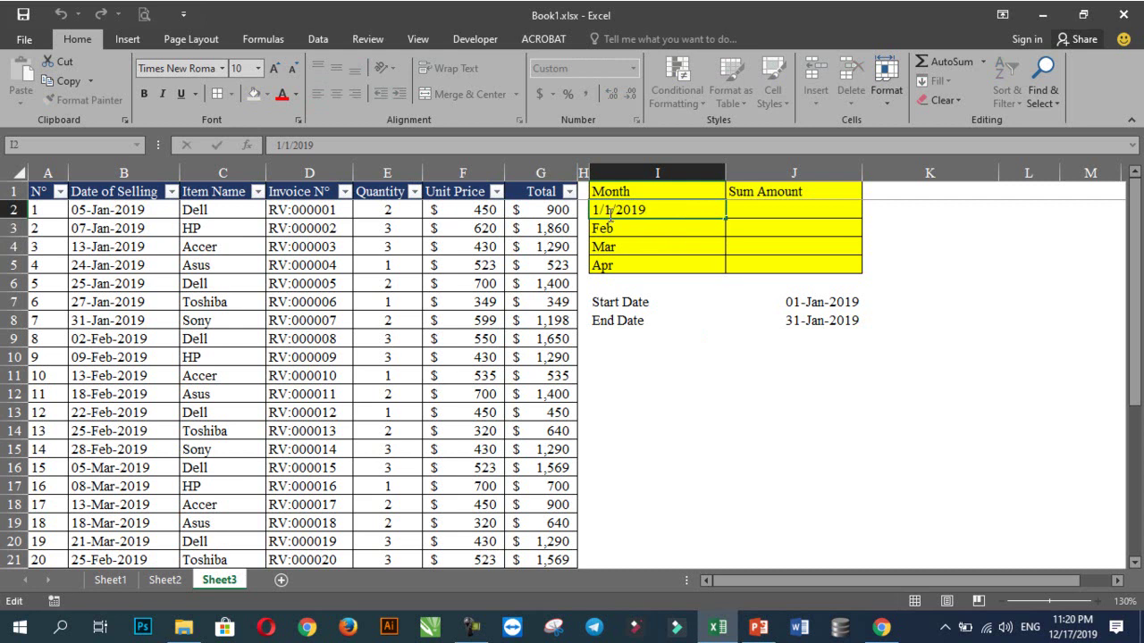
key(Escape)
drag(646, 214, 653, 266)
click(761, 371)
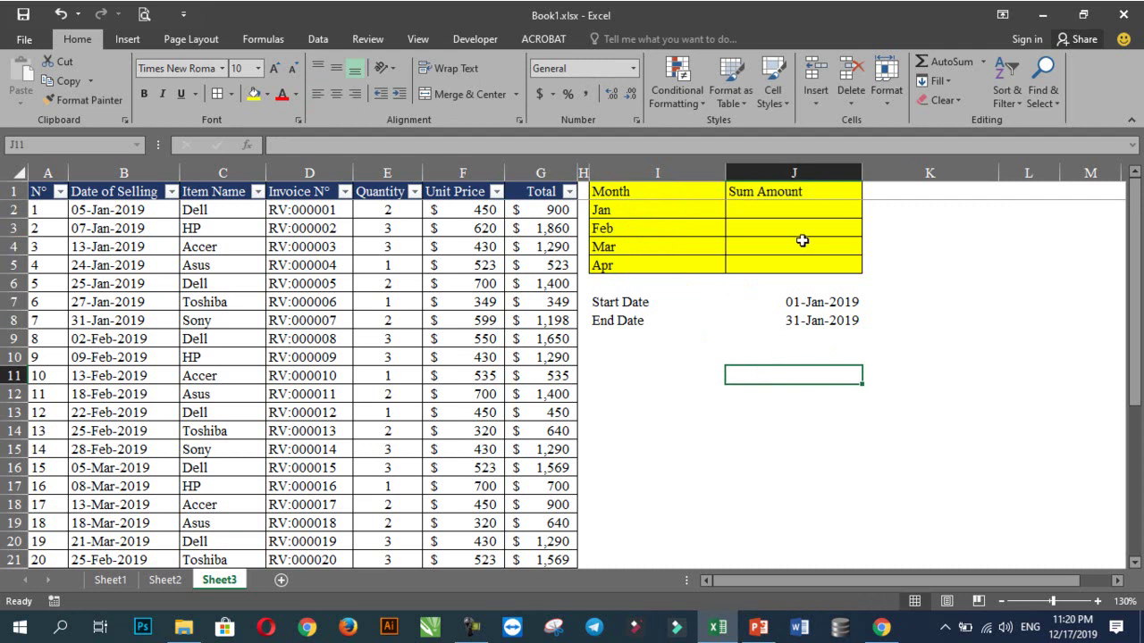
- Start a SUMIFS formula in J2 with G:G as the sum range and ">="&I2 as the first criterion on B:B
click(798, 213)
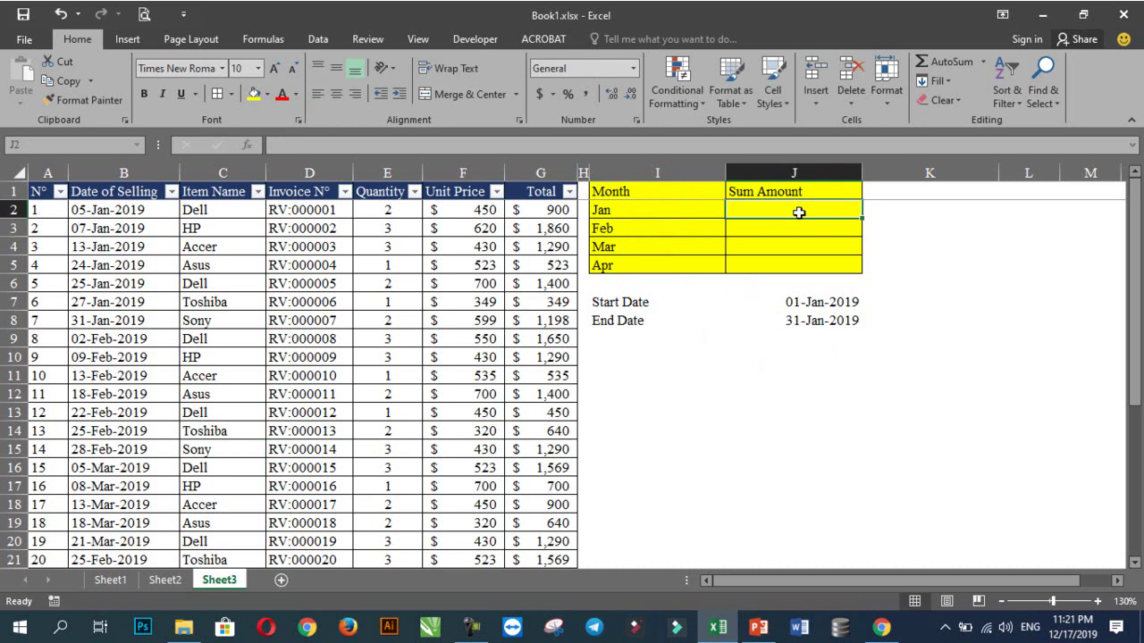
text(=sum)
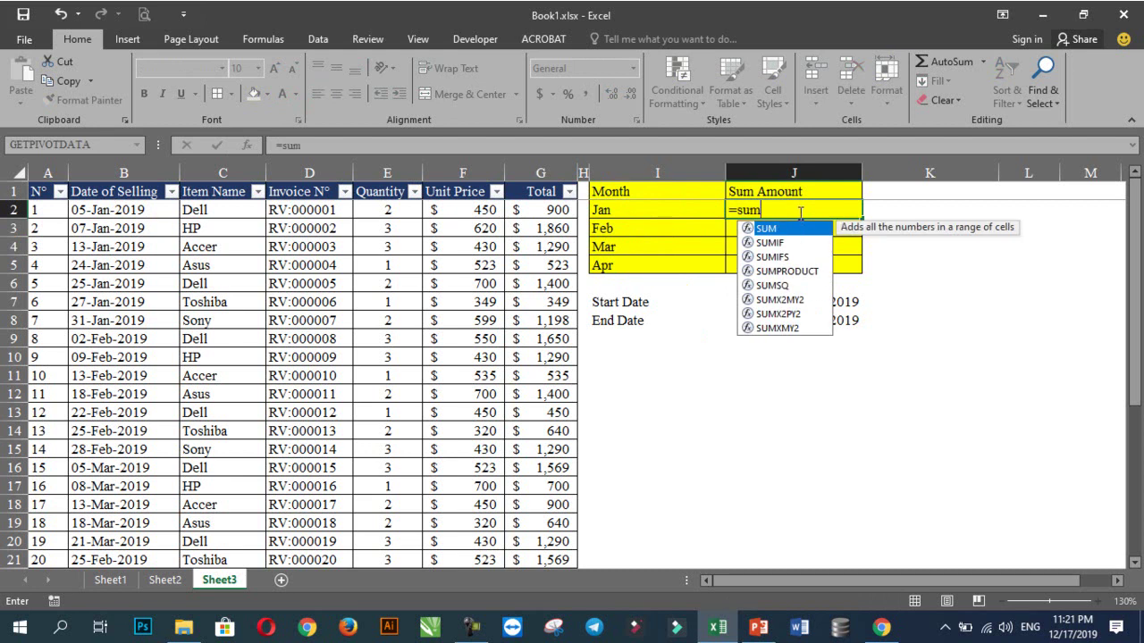
text(ifs()
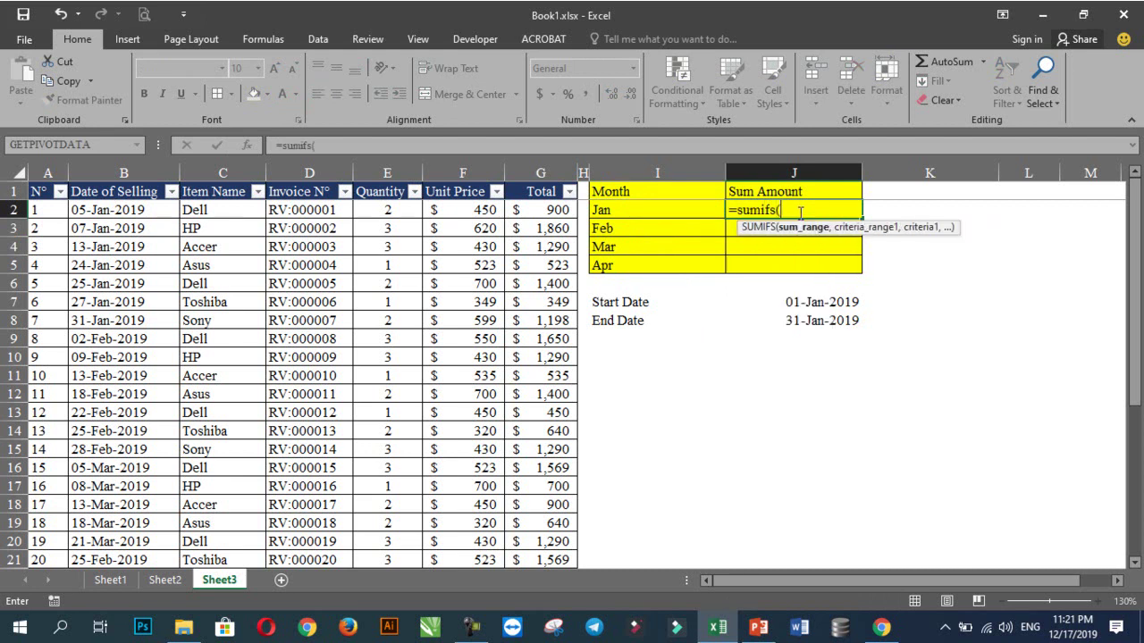
click(542, 172)
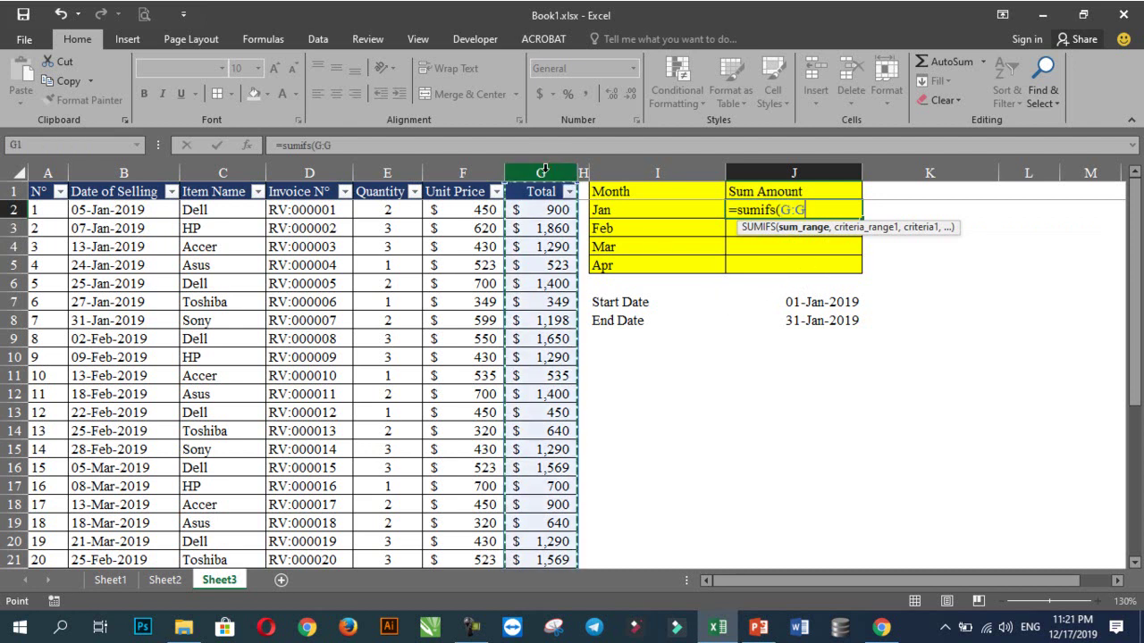
text(,)
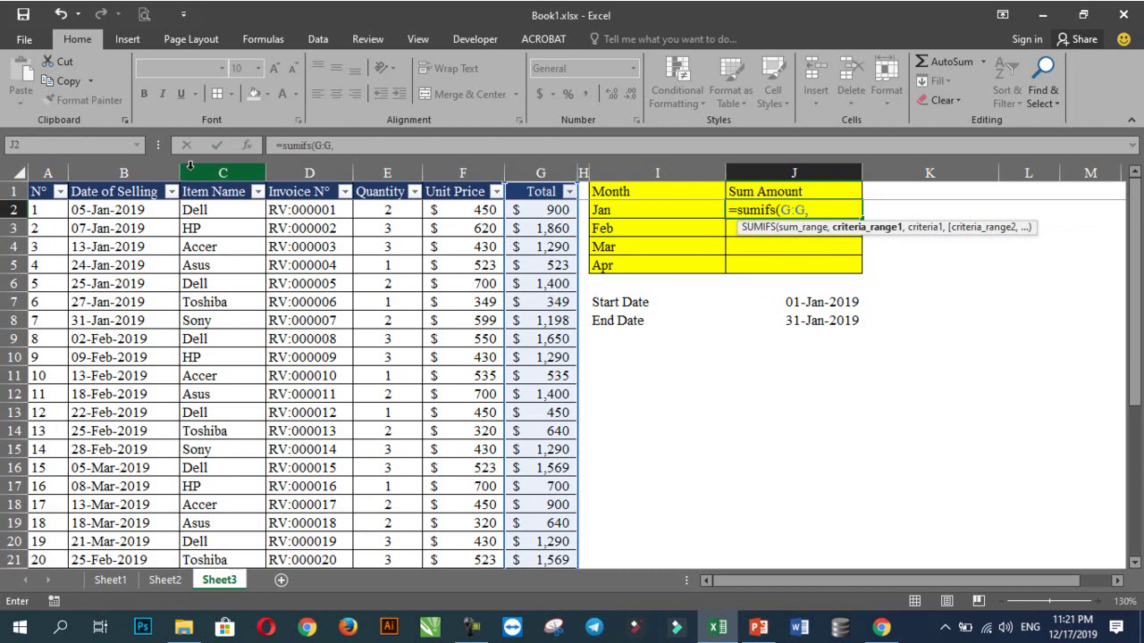
click(131, 169)
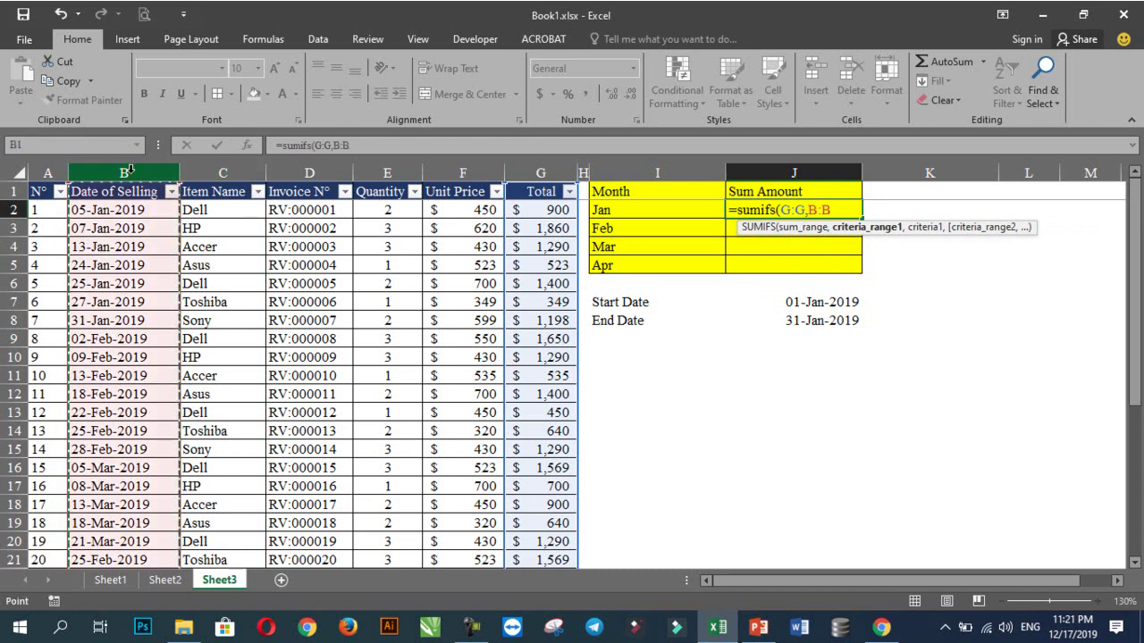
text(,)
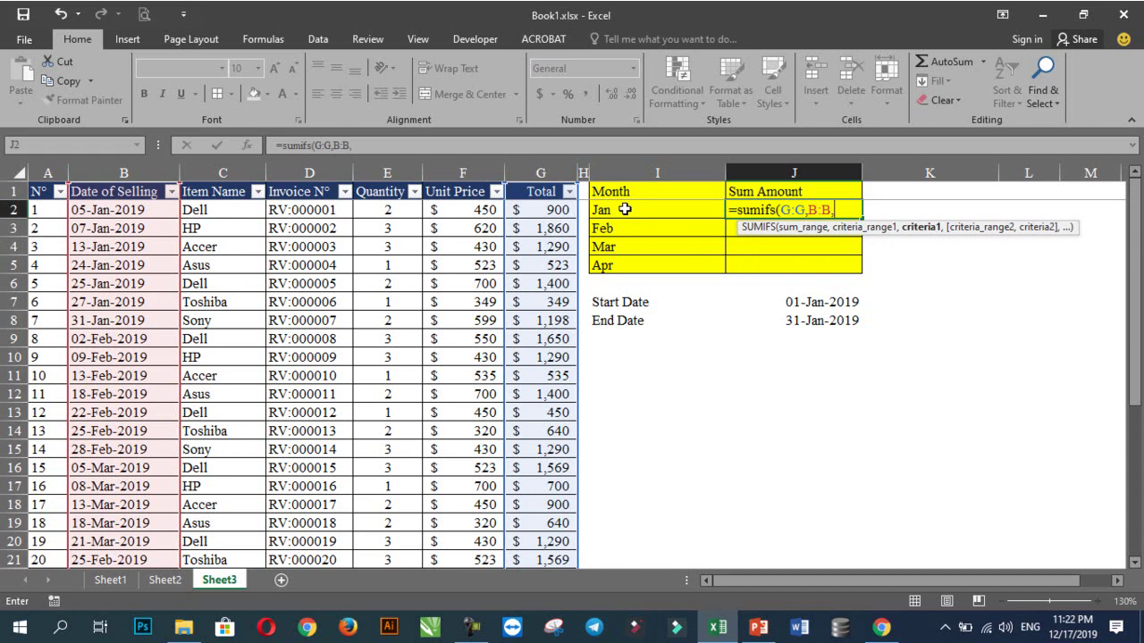
text(">="&)
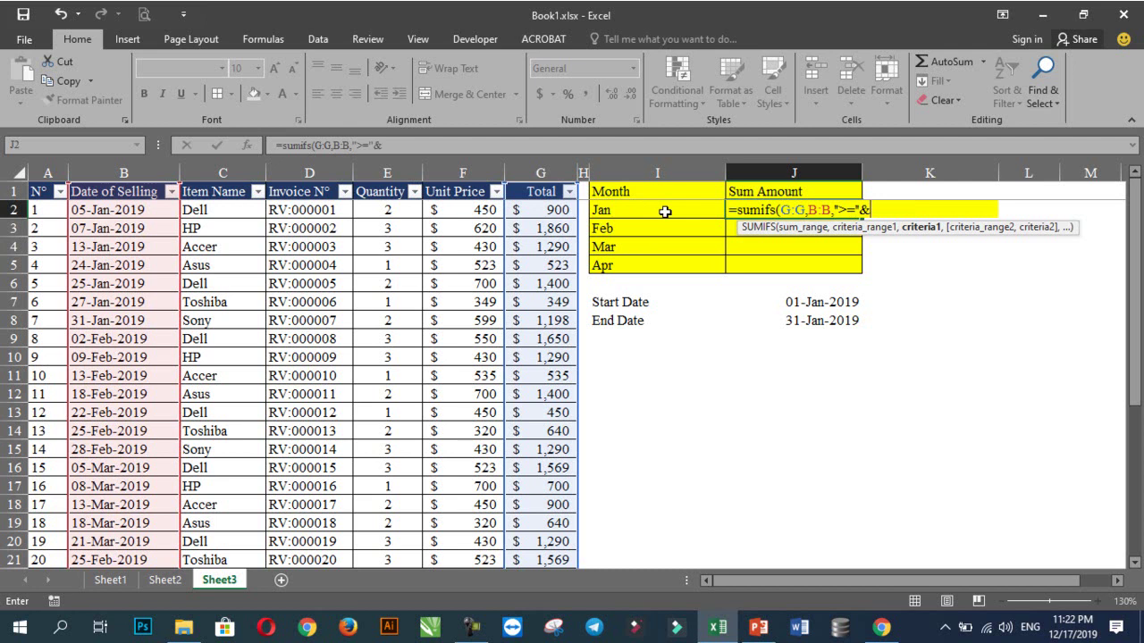
click(665, 211)
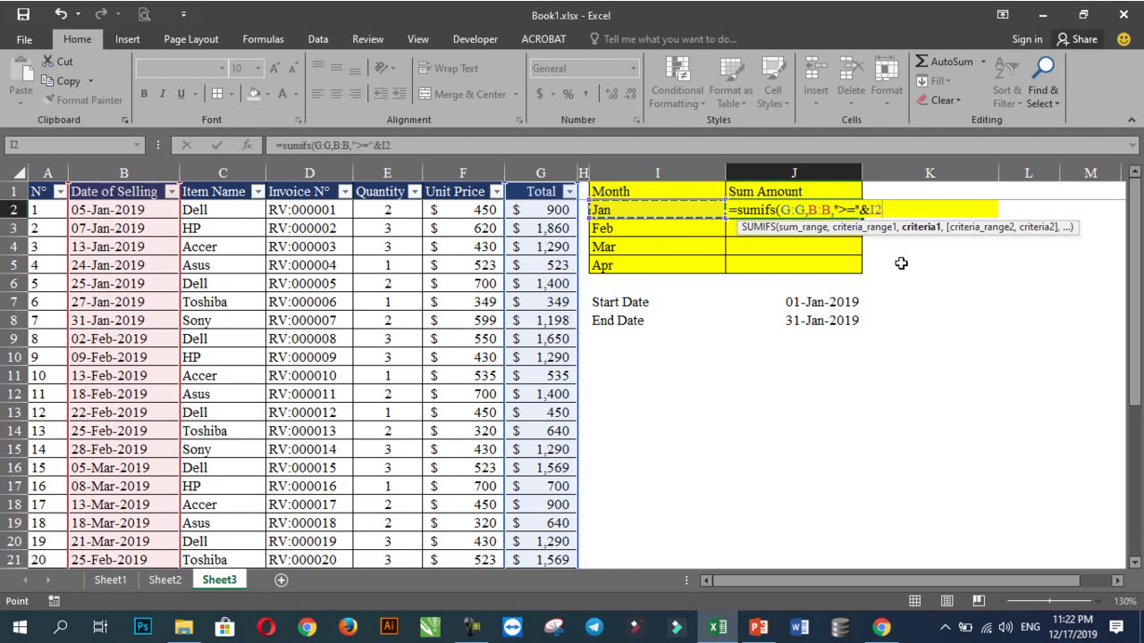
text(,)
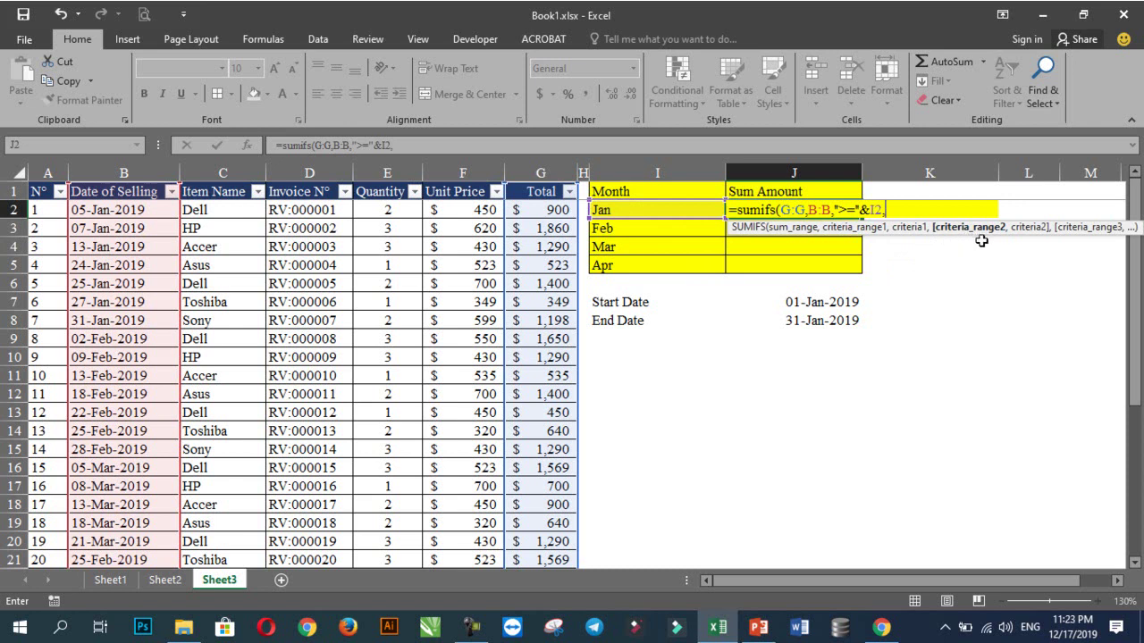
- Complete the SUMIFS formula in J2 with the second criterion "<="&EOMONTH(I2,0) on B:B
click(150, 173)
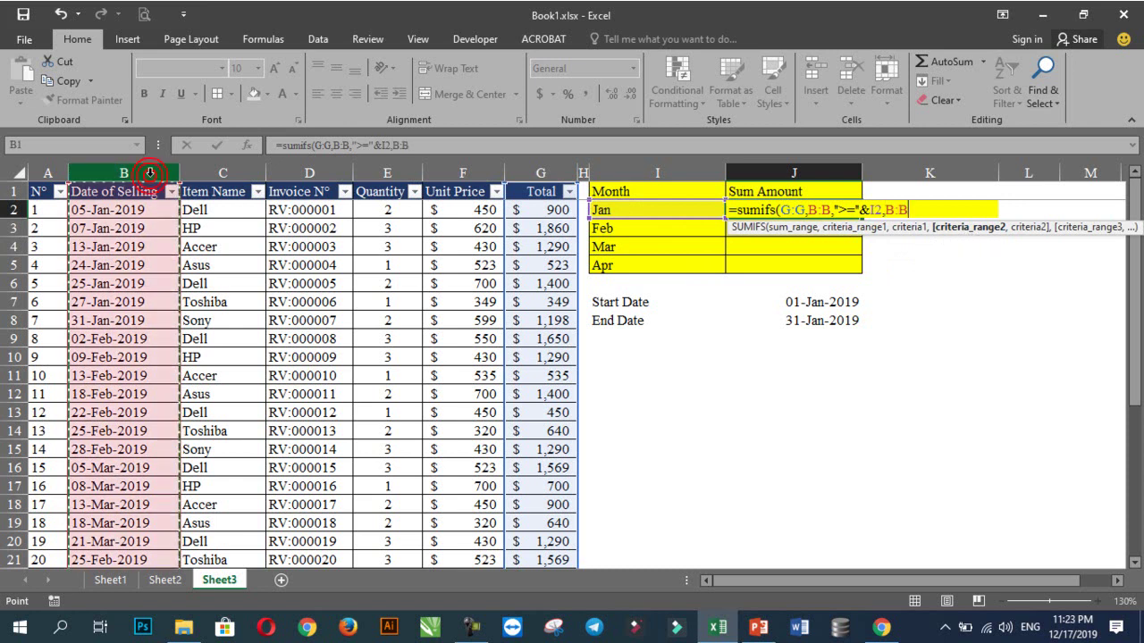
text(,)
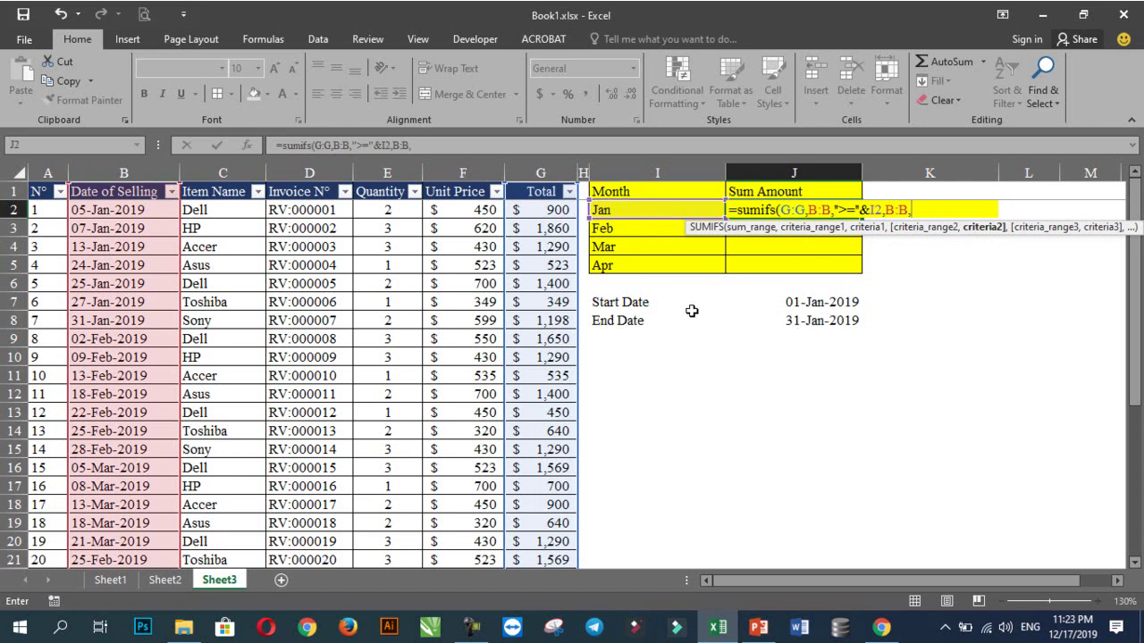
text("<="&e)
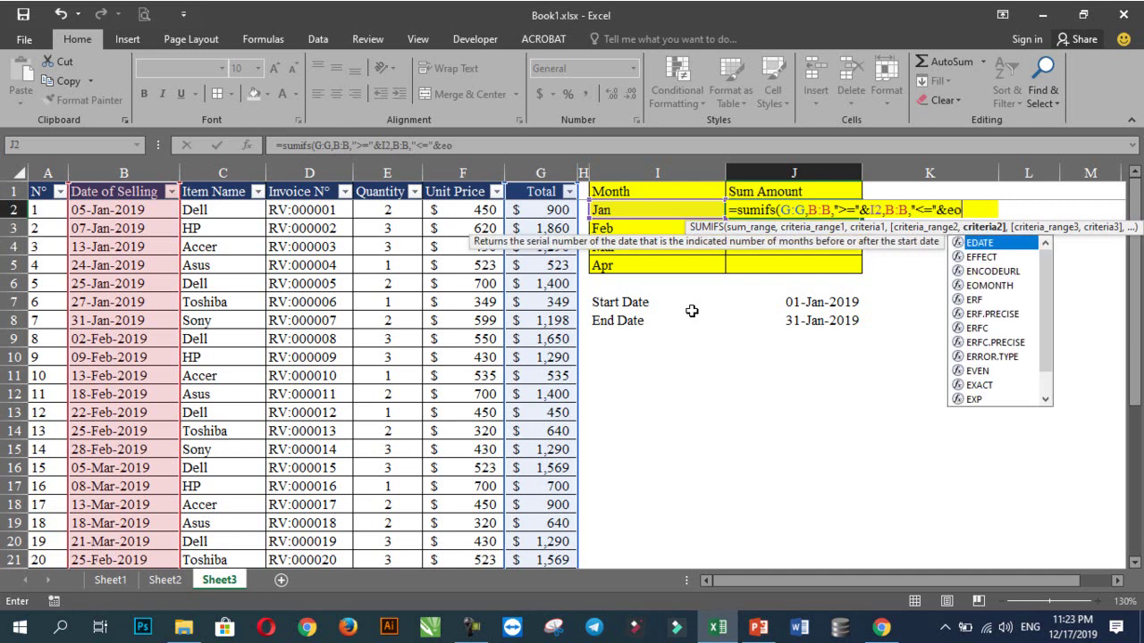
text(o)
key(Tab)
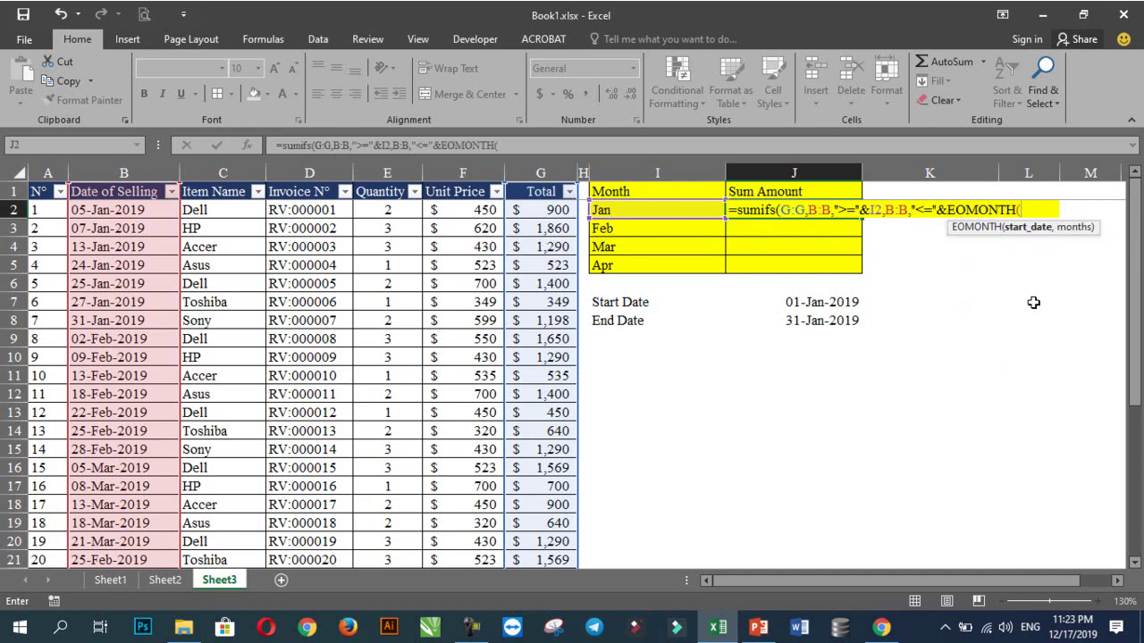
click(634, 209)
text(,0)
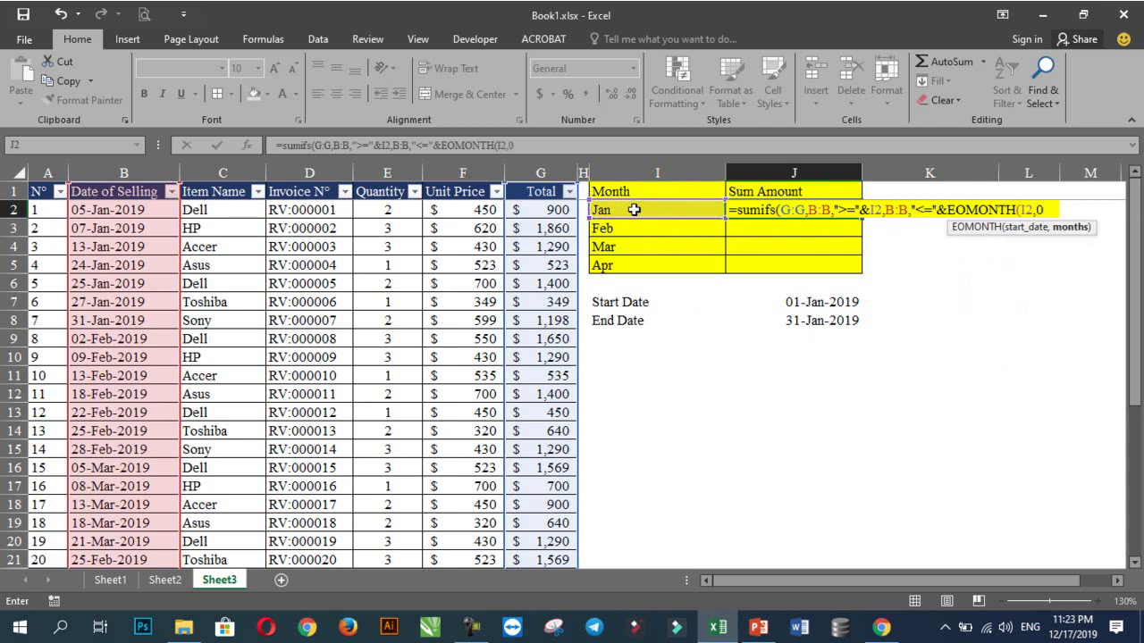
text()))
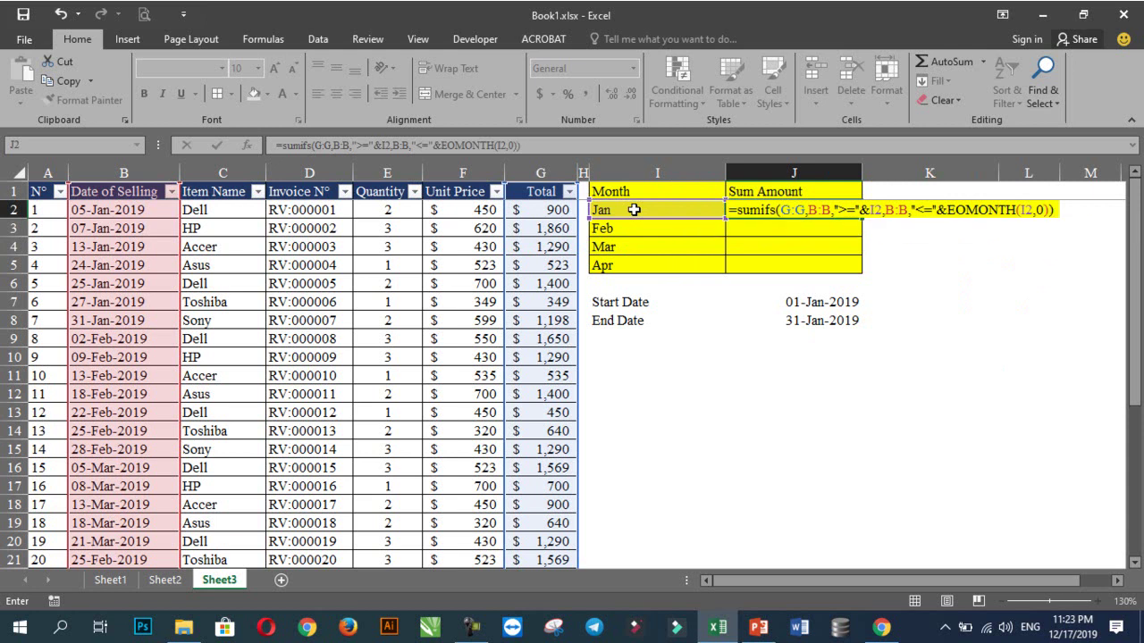
key(ctrl+Return)
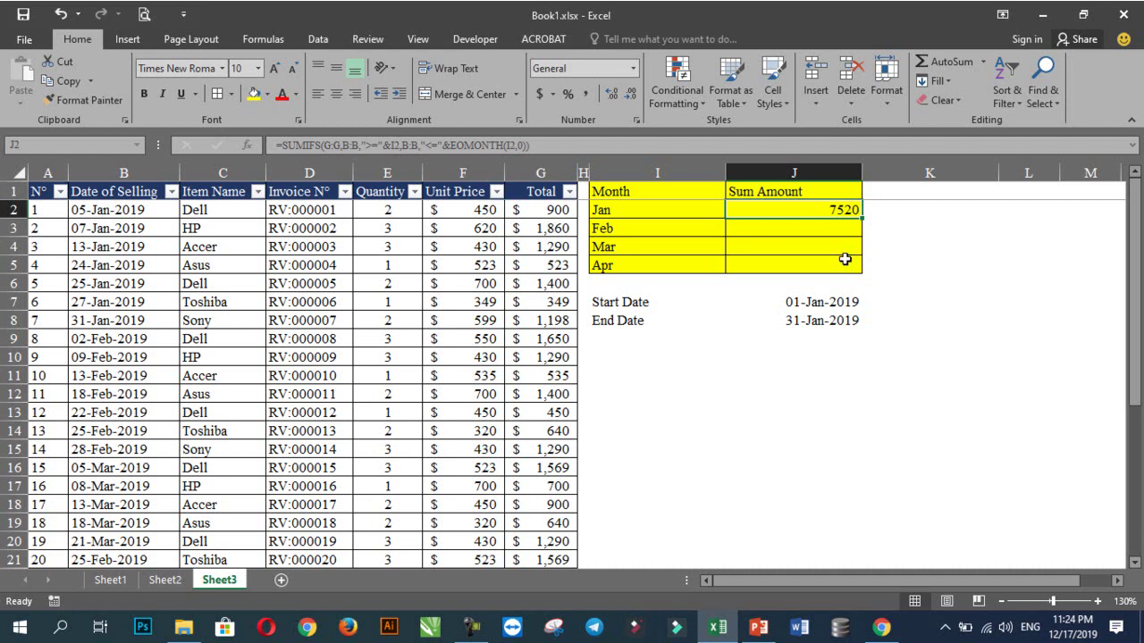
- Apply the comma style number format to the January sum in J2
click(586, 98)
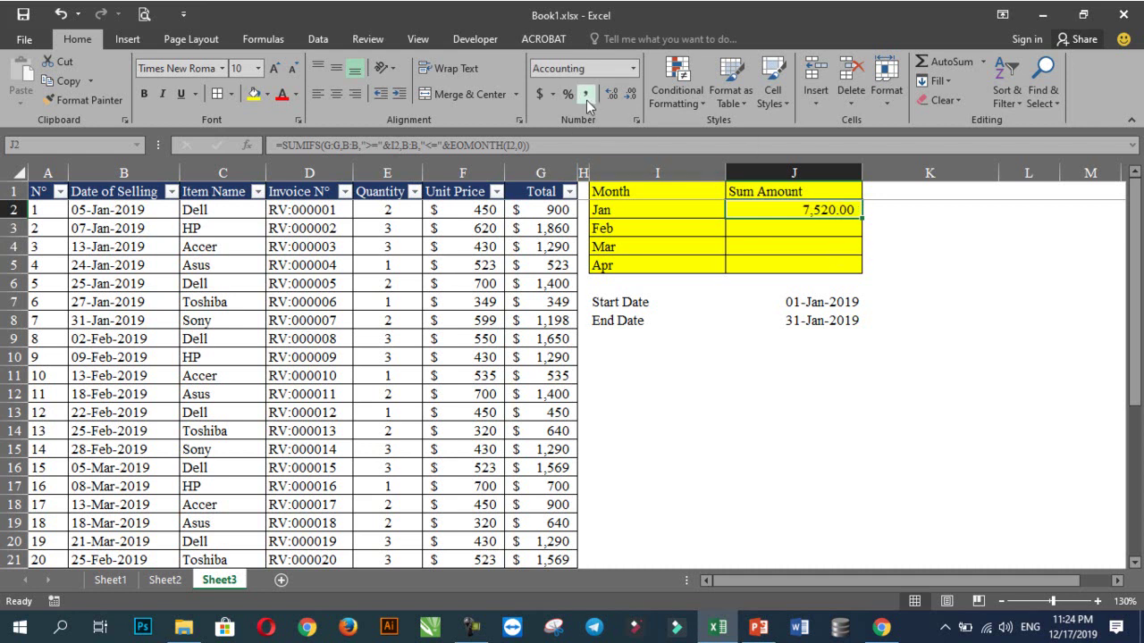
click(911, 265)
click(689, 210)
click(781, 213)
click(805, 228)
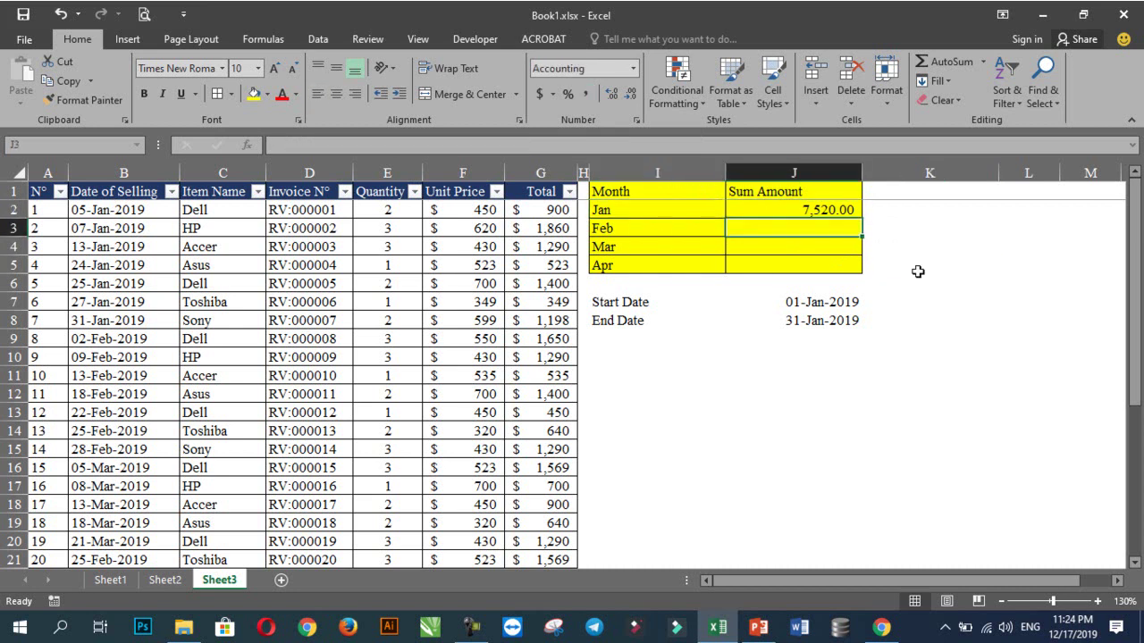
click(836, 245)
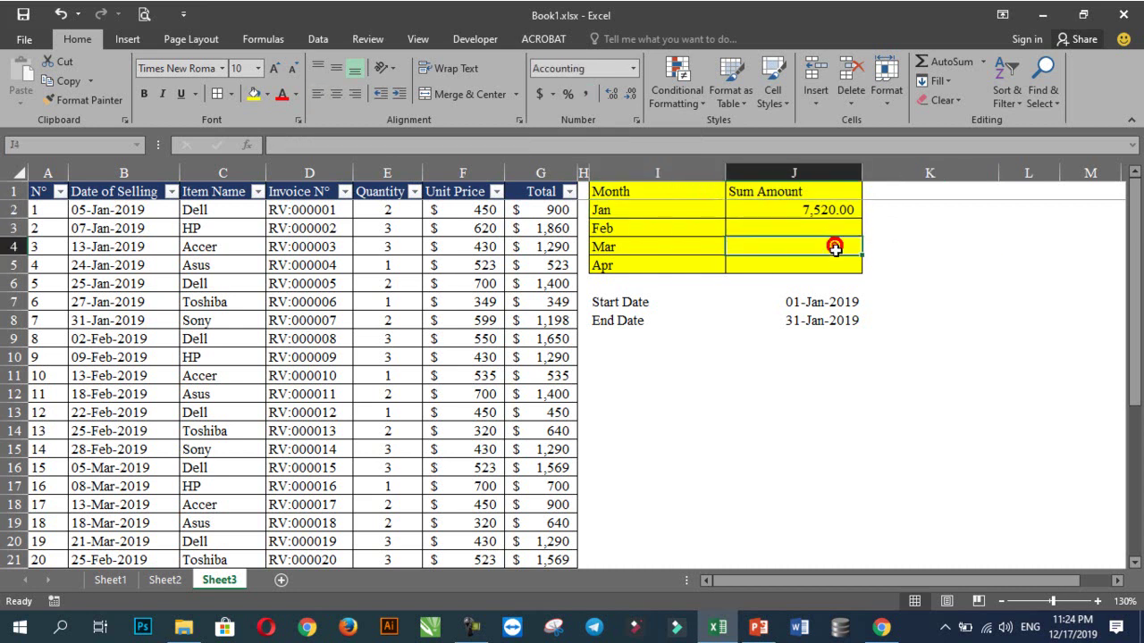
click(836, 264)
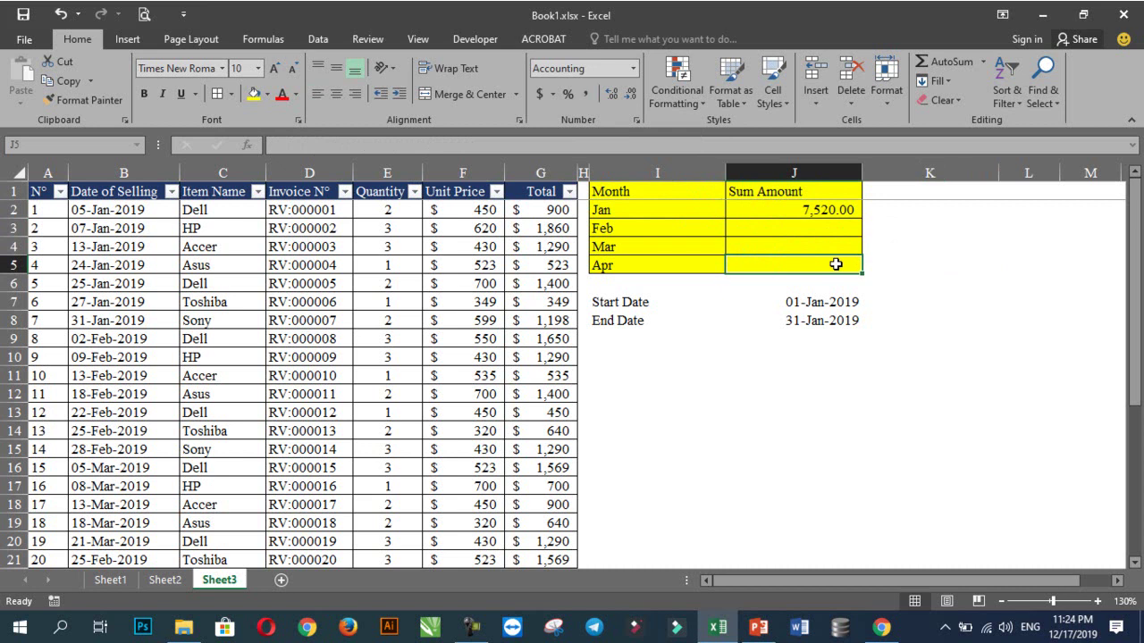
- Fill the SUMIFS formula from J2 down to J5 for the remaining months
click(834, 210)
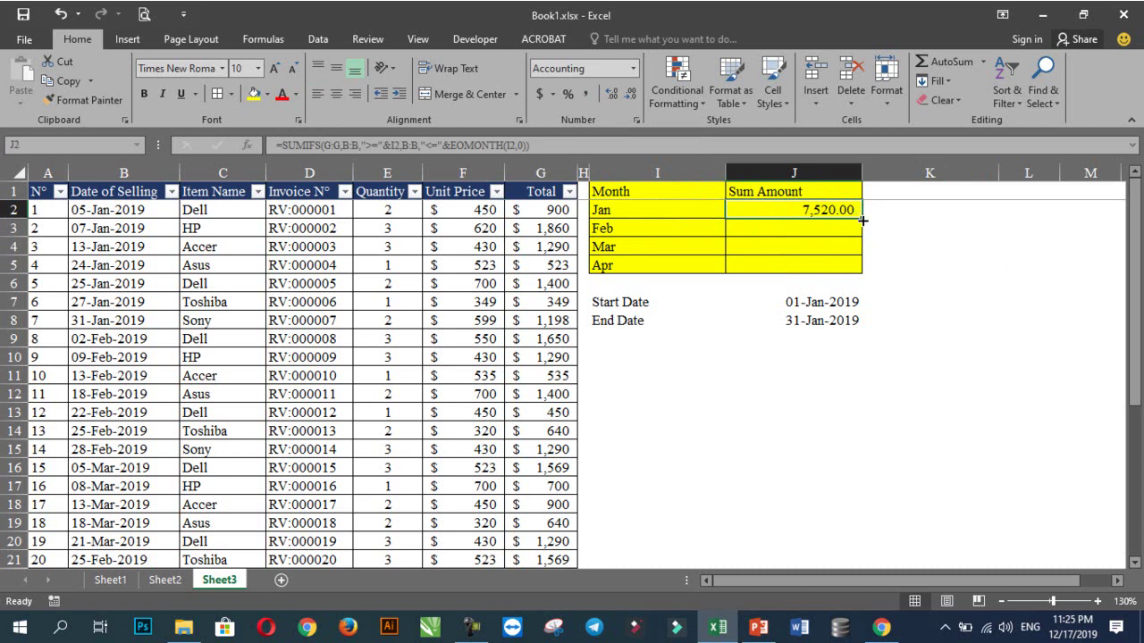
drag(863, 220, 860, 268)
click(894, 264)
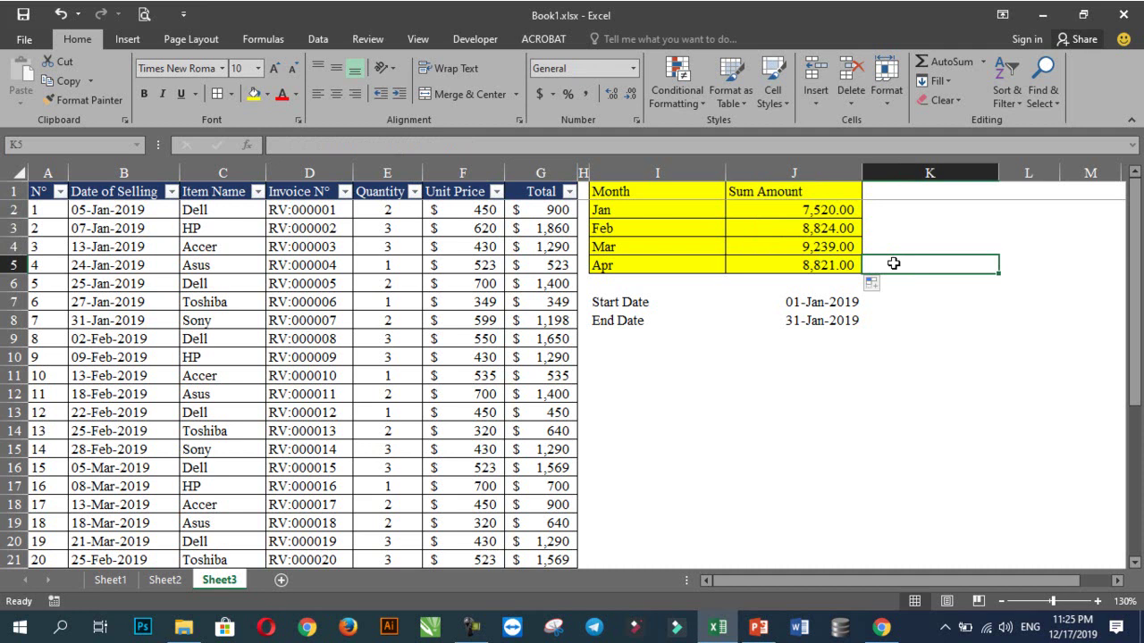
- Enter =FORMULATEXT(J2) in K2 to display the January sum's formula as text
click(895, 211)
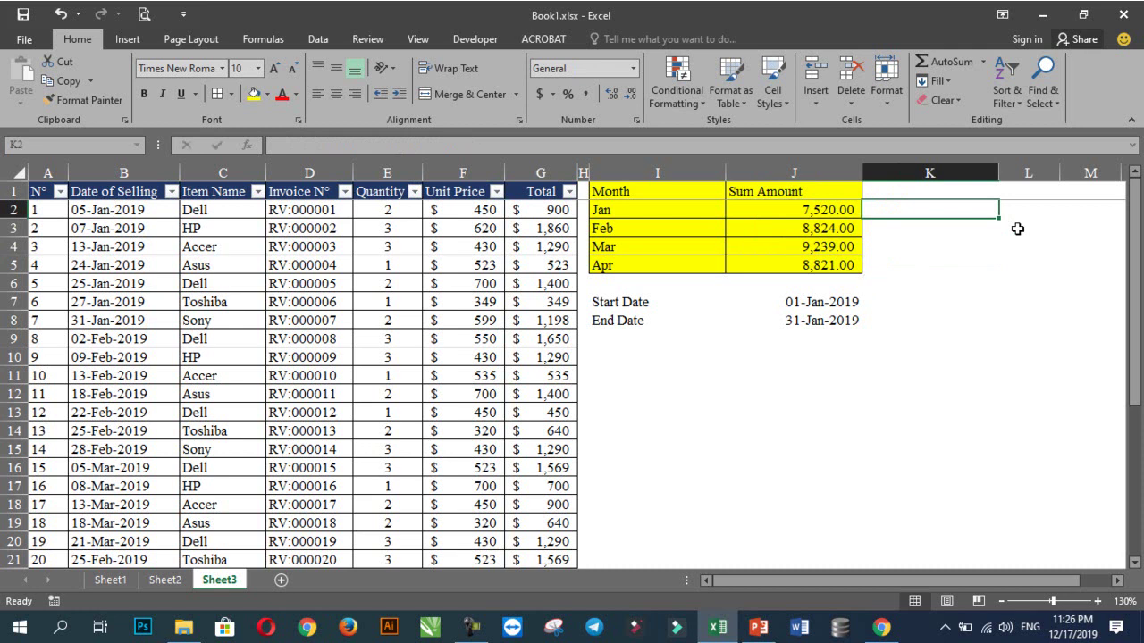
text(=form)
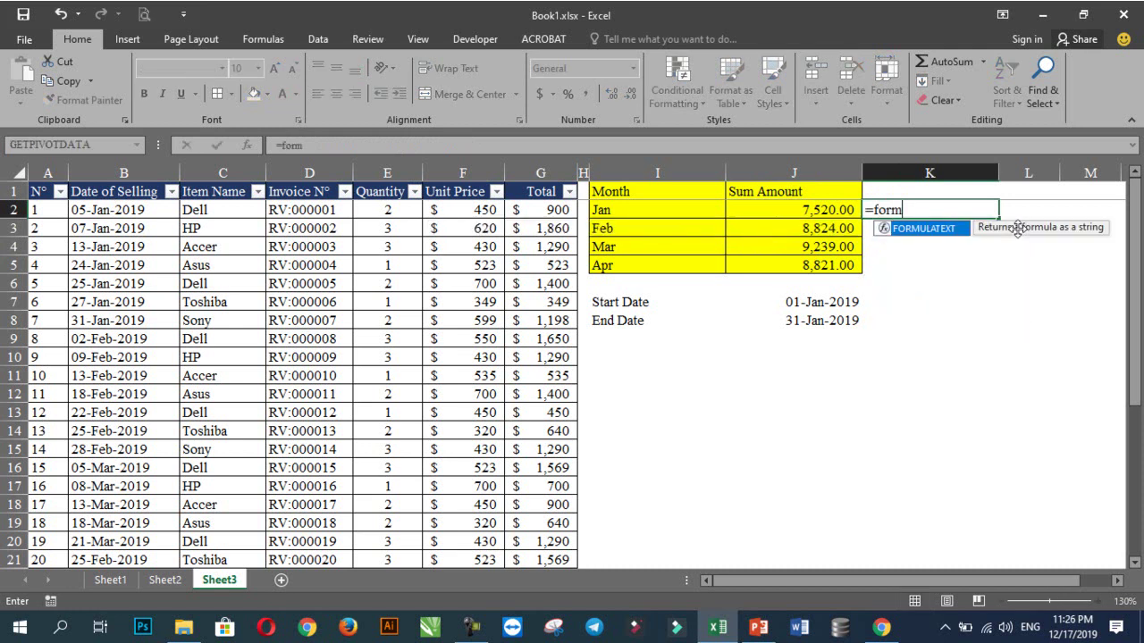
key(Tab)
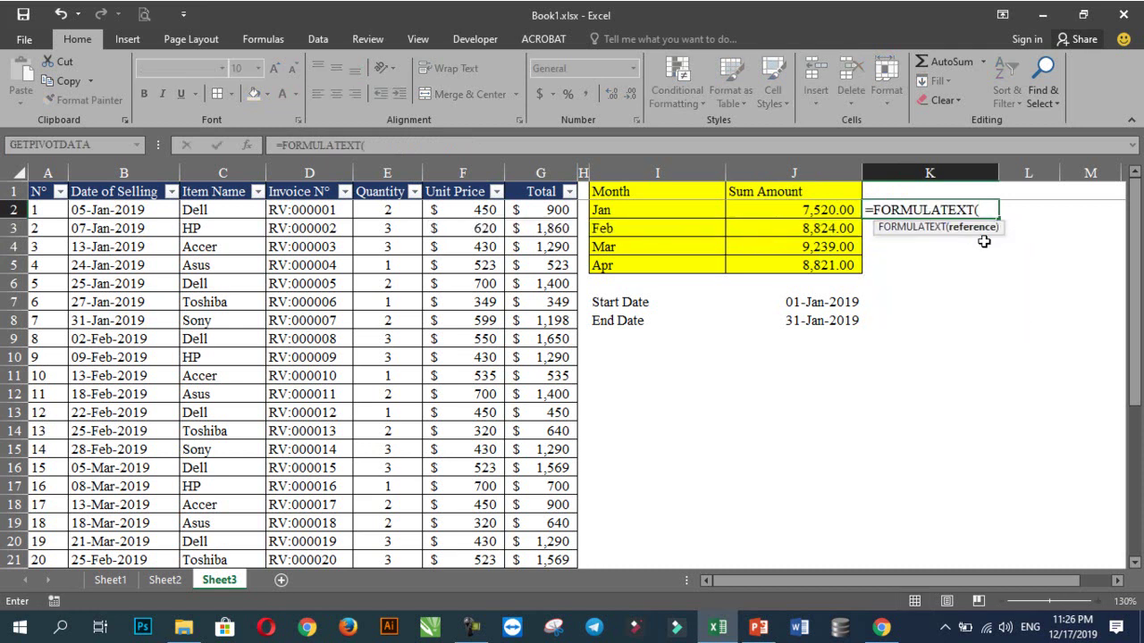
click(807, 210)
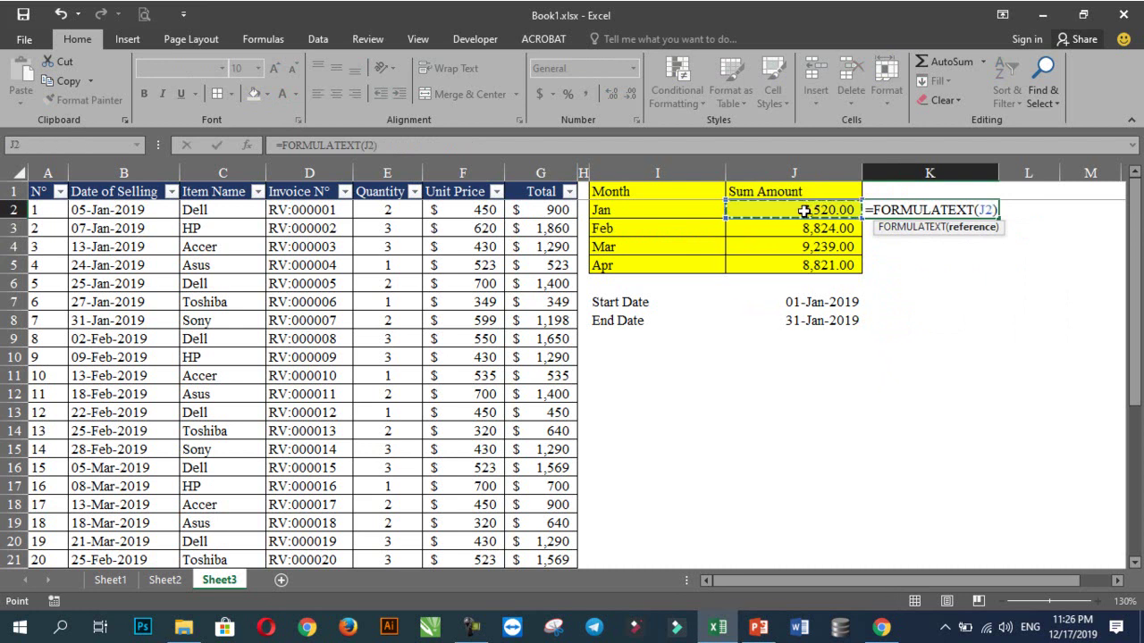
text())
key(Return)
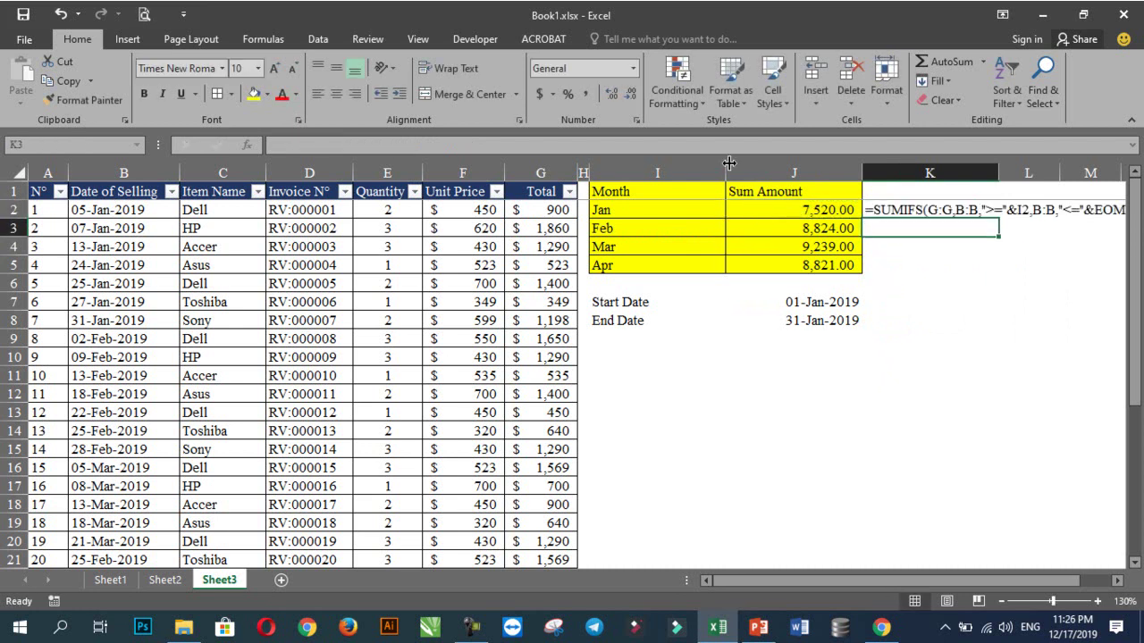
- Narrow columns I and J and fill the FORMULATEXT formula from K2 down to K5
drag(726, 172, 660, 171)
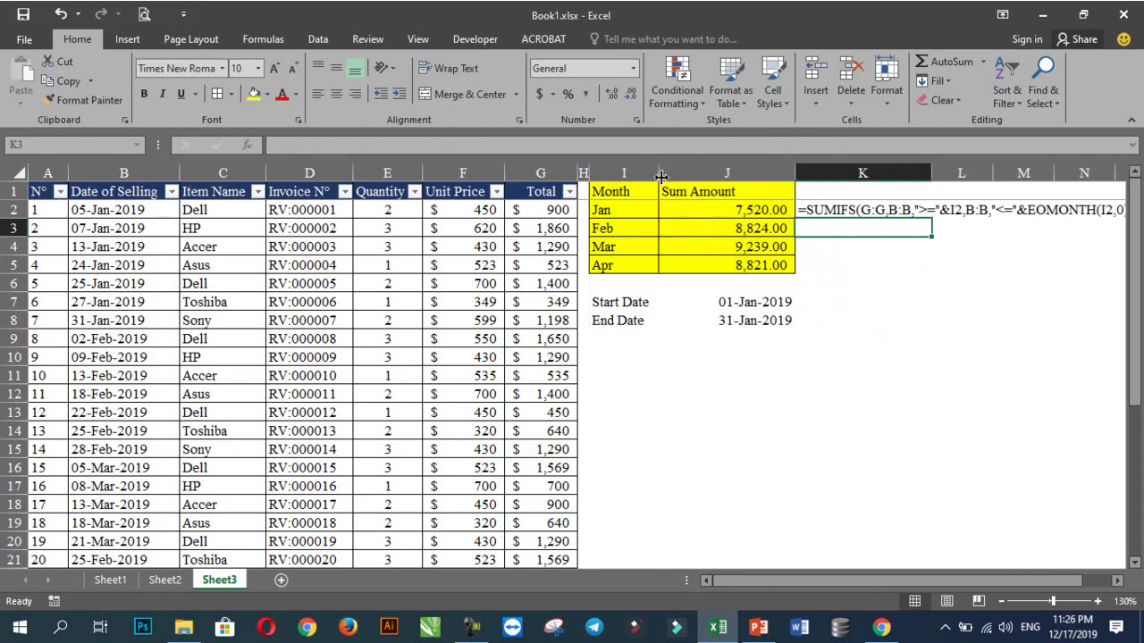
drag(795, 172, 759, 173)
drag(895, 219, 899, 268)
click(924, 338)
click(787, 212)
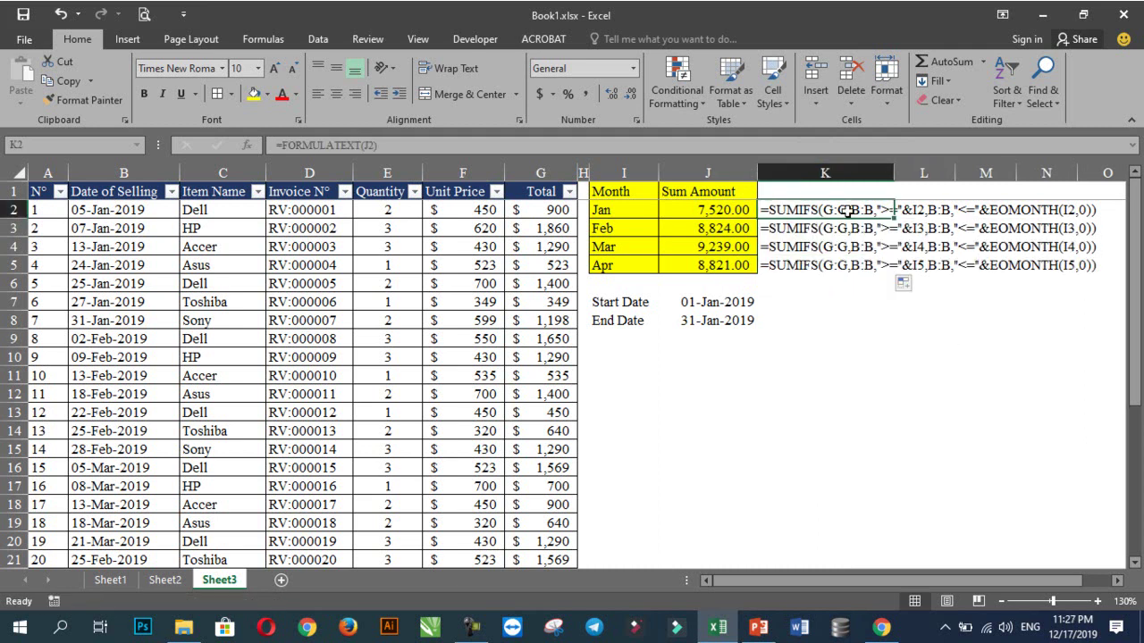
click(866, 356)
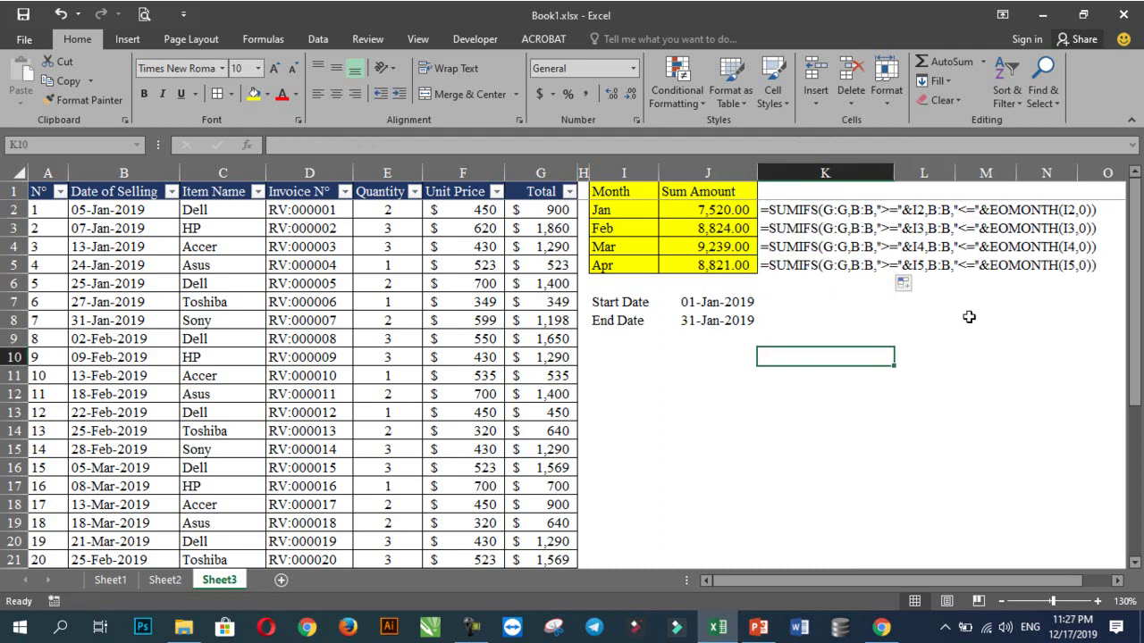